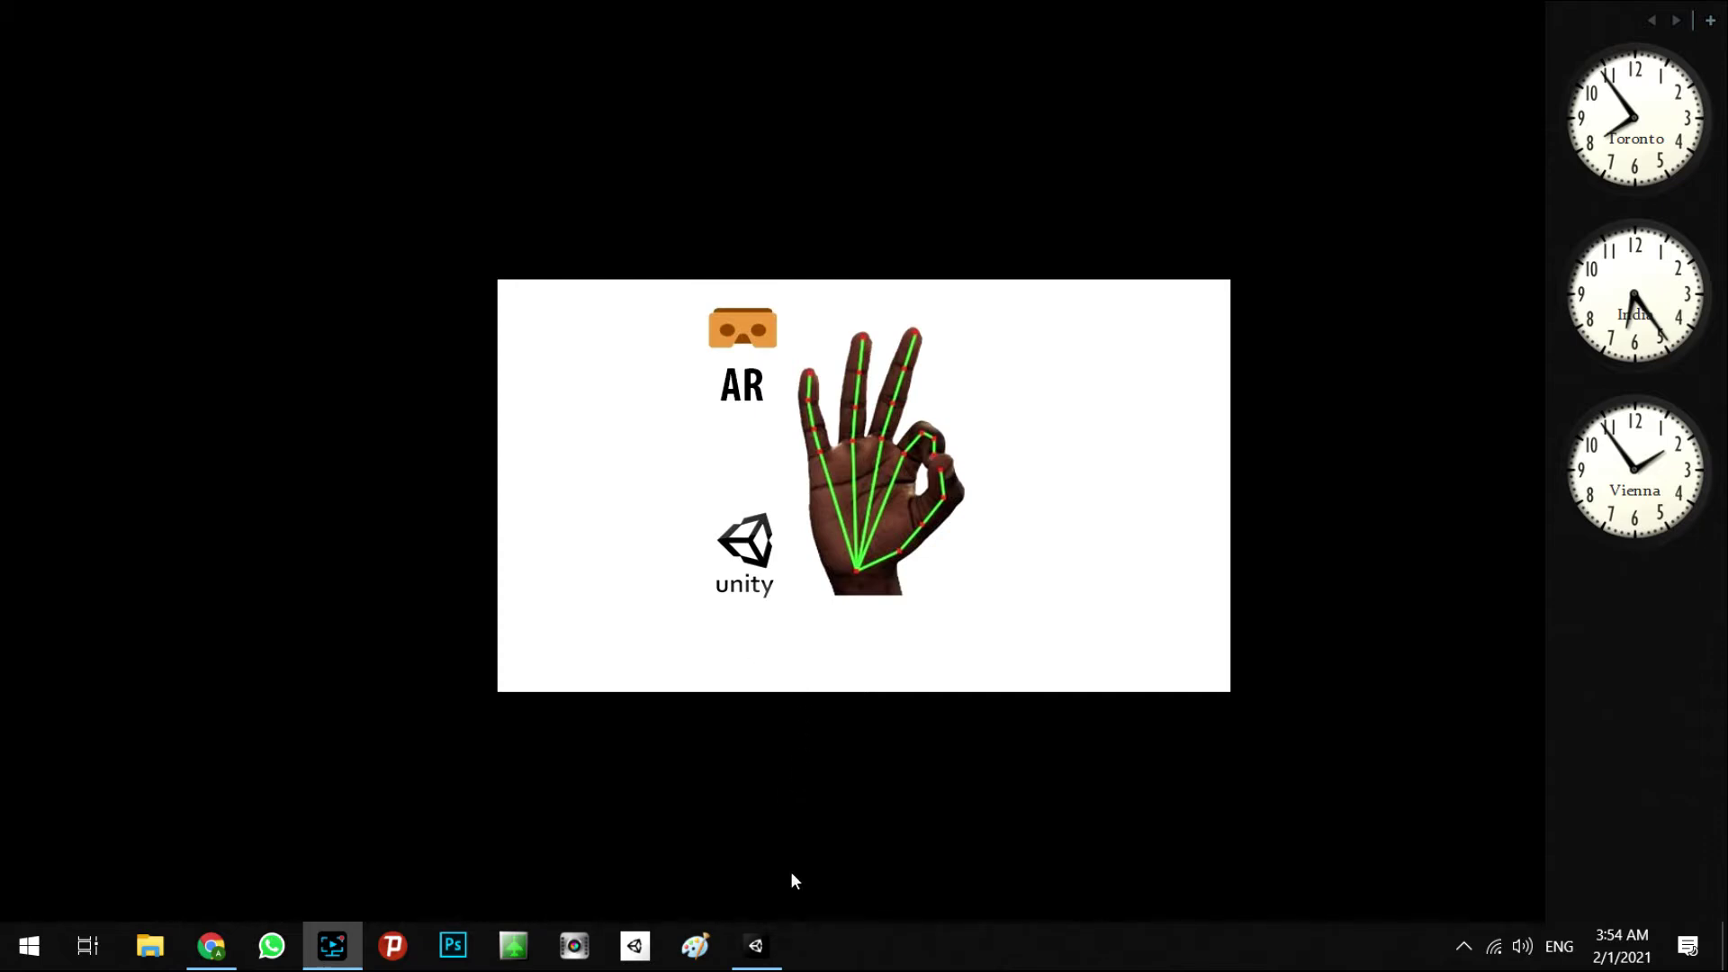
Step: Bring the Unity editor with the HandTracking Tutorial project forward from the taskbar
mouse_move(761, 952)
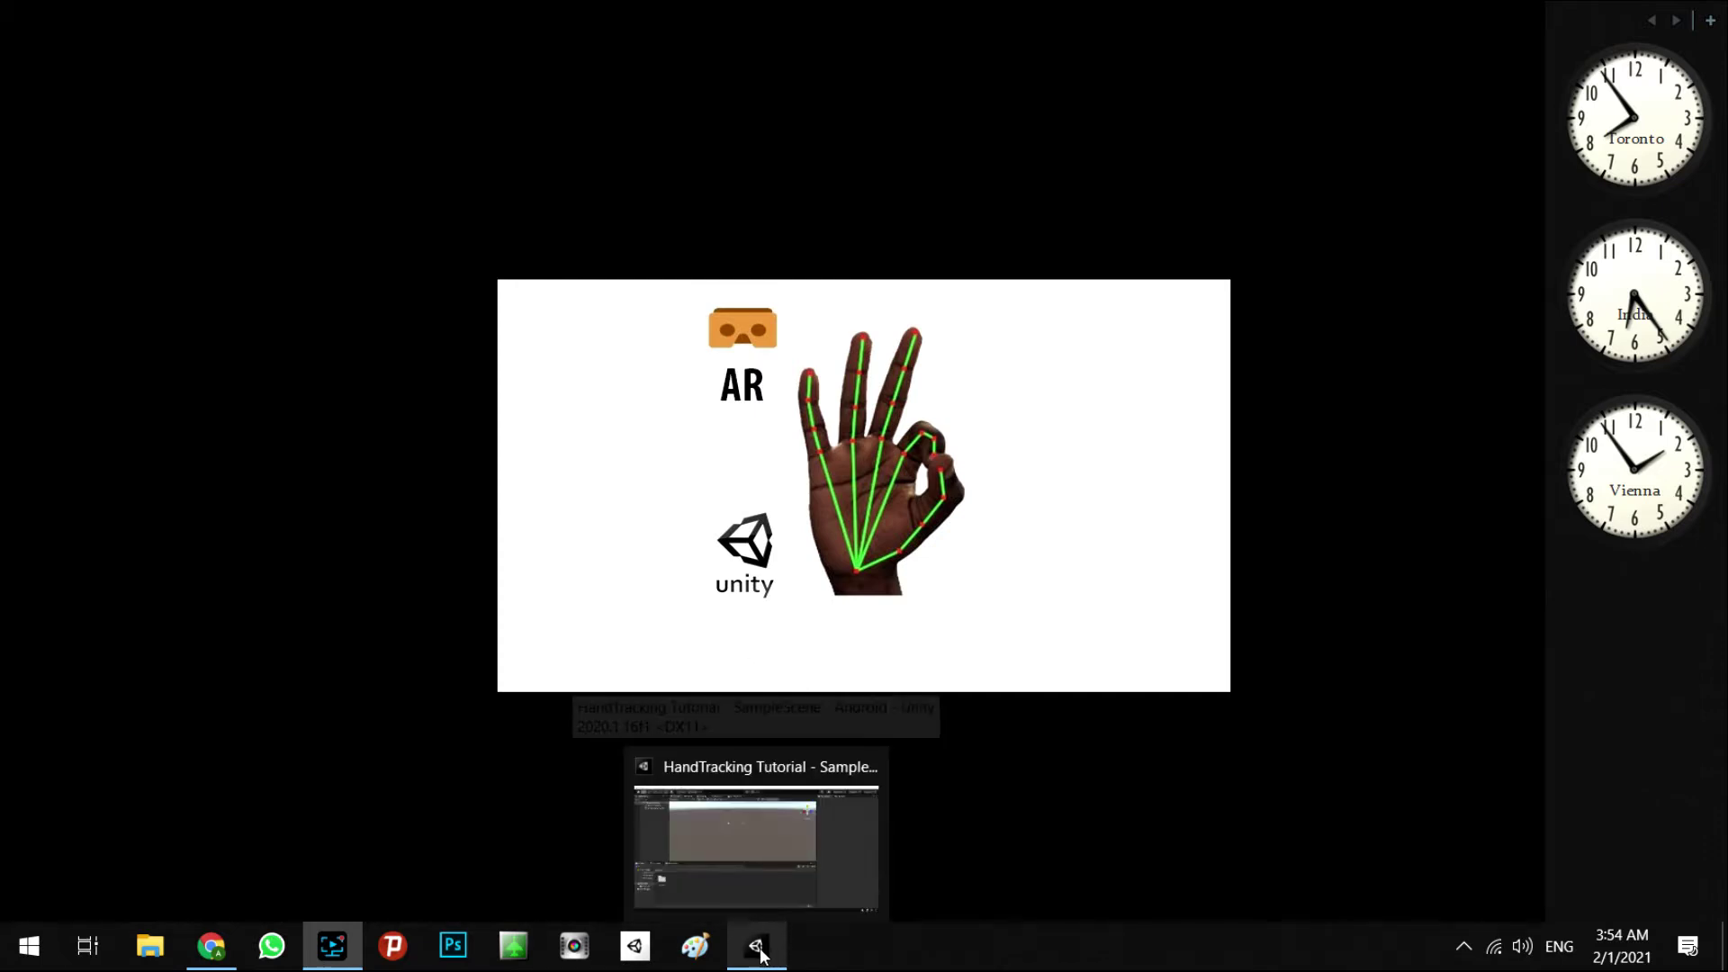
Step: Check in Build Settings that Android is the active build platform, then close it
click(758, 947)
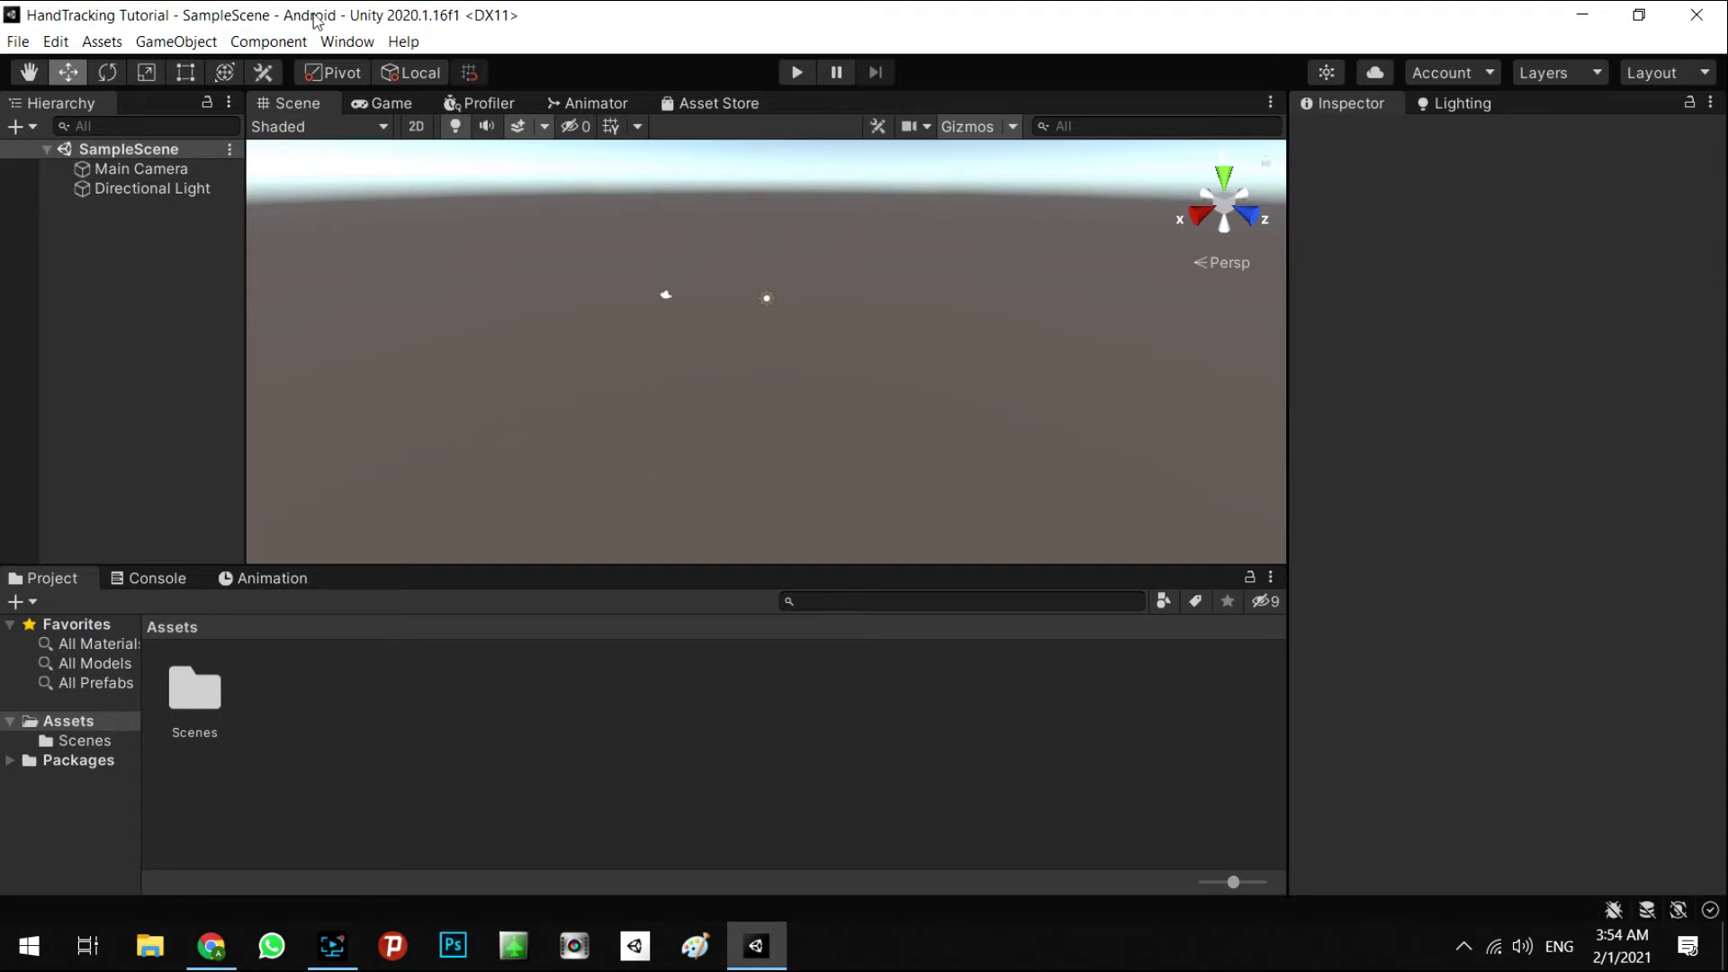
click(18, 41)
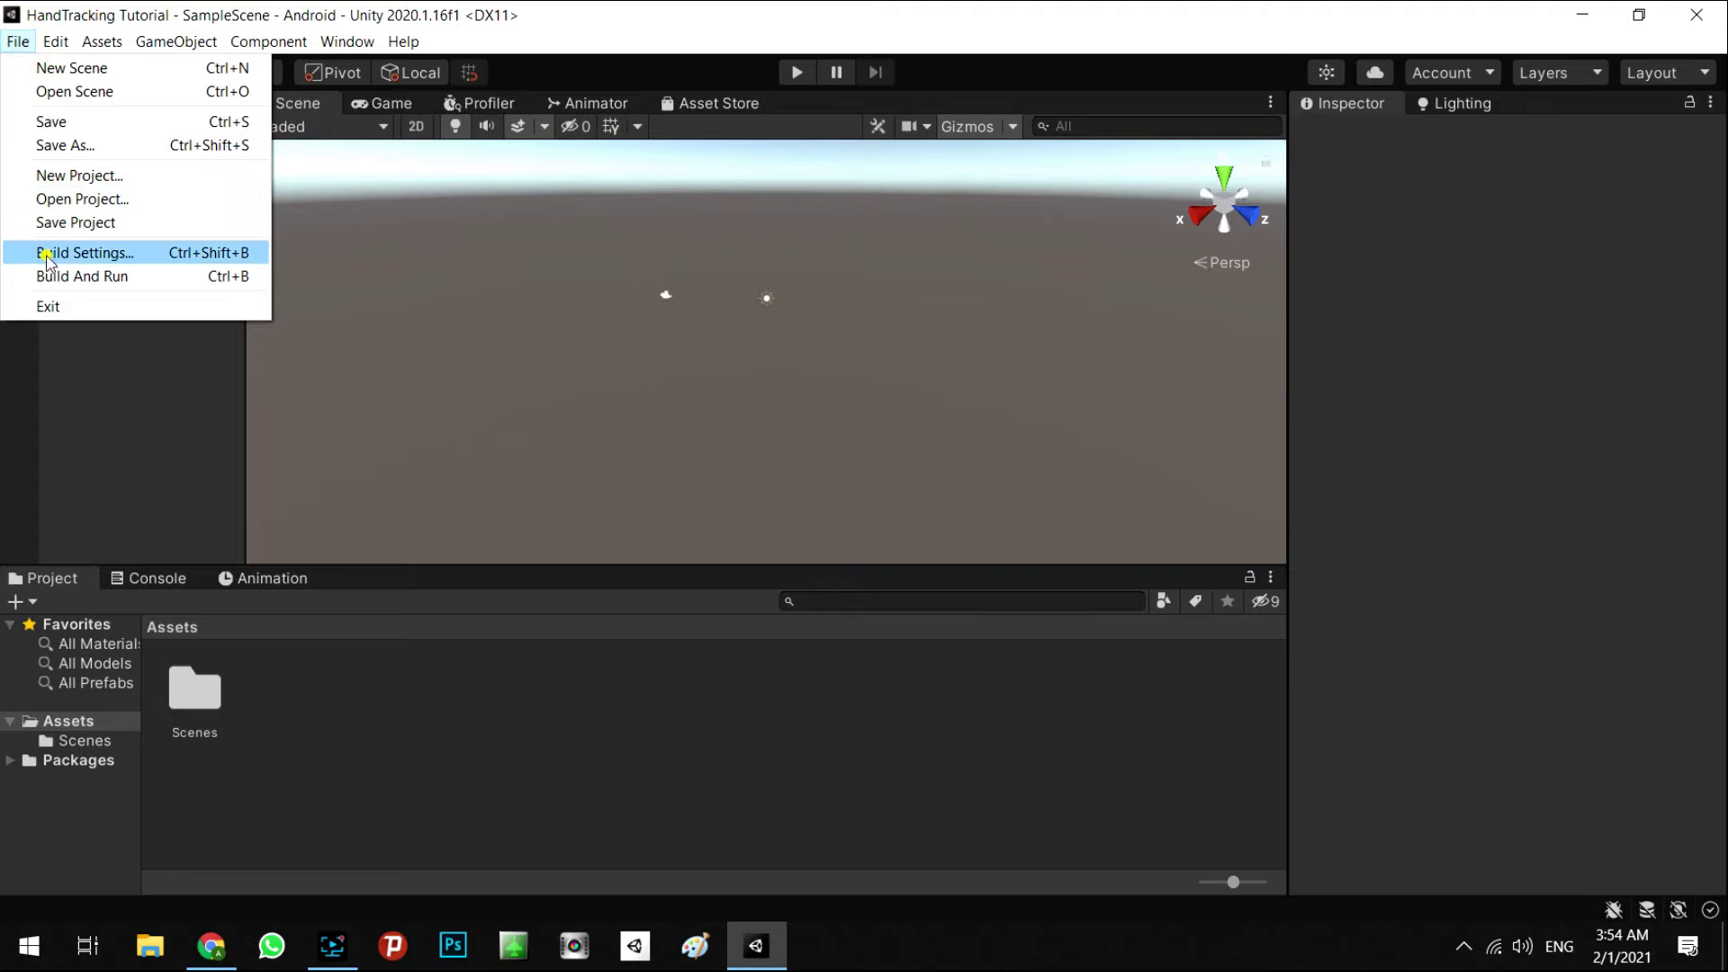
click(47, 252)
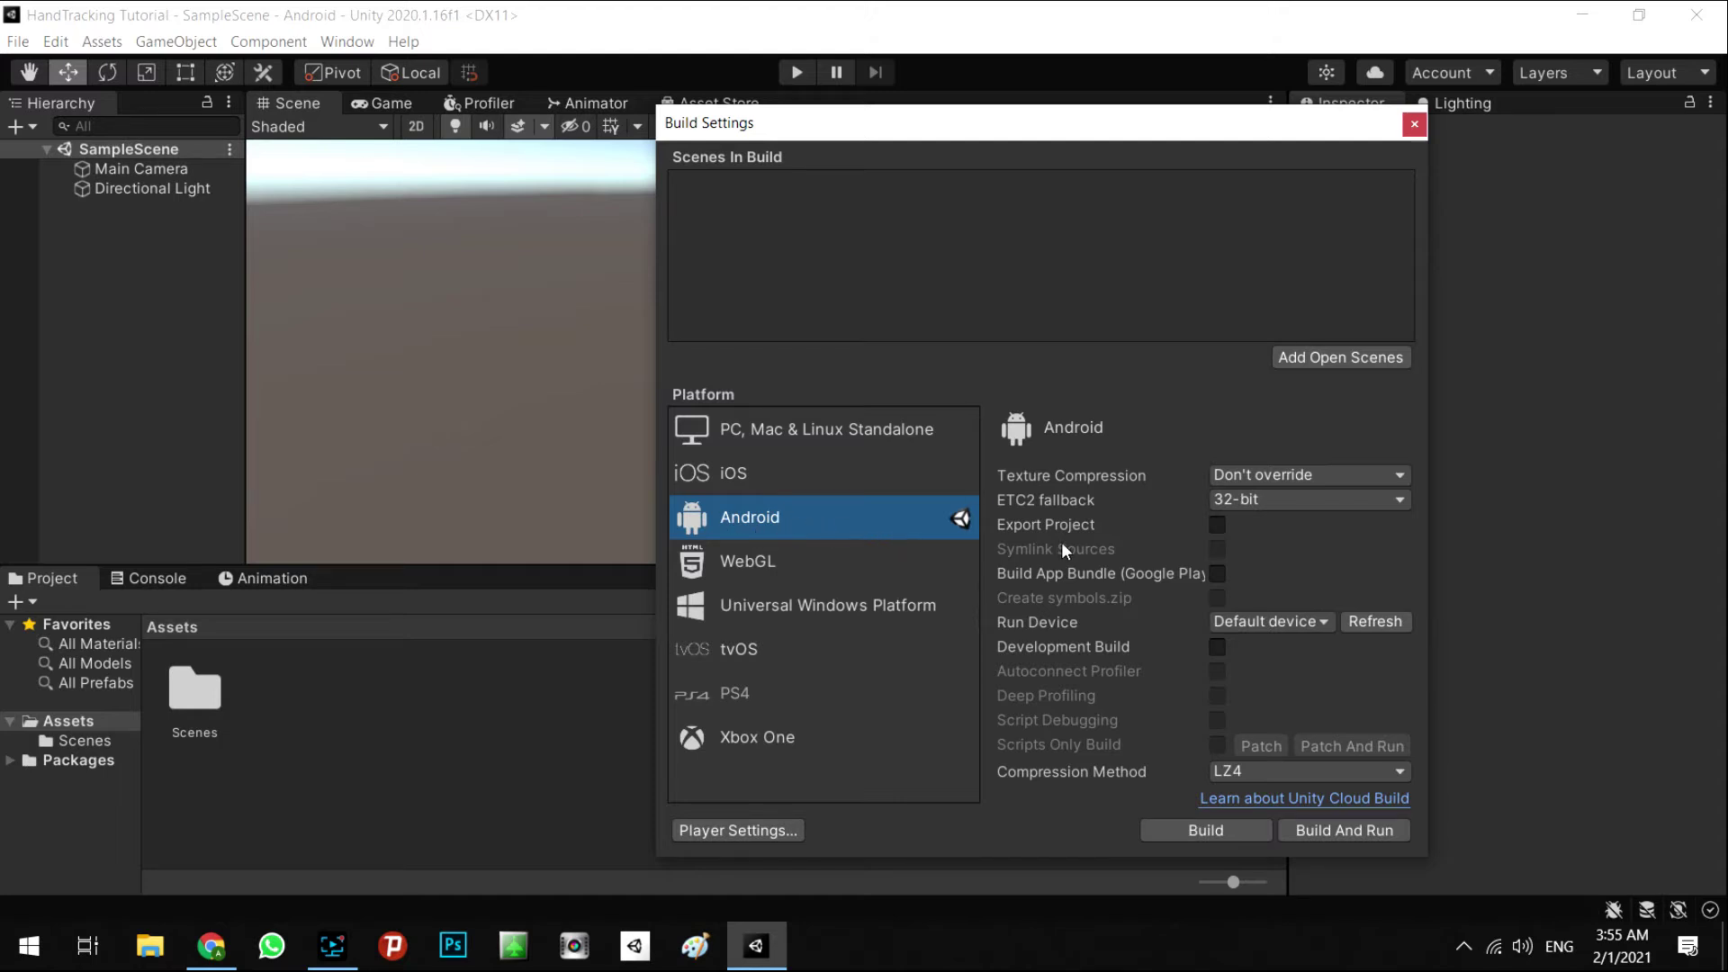
click(1414, 125)
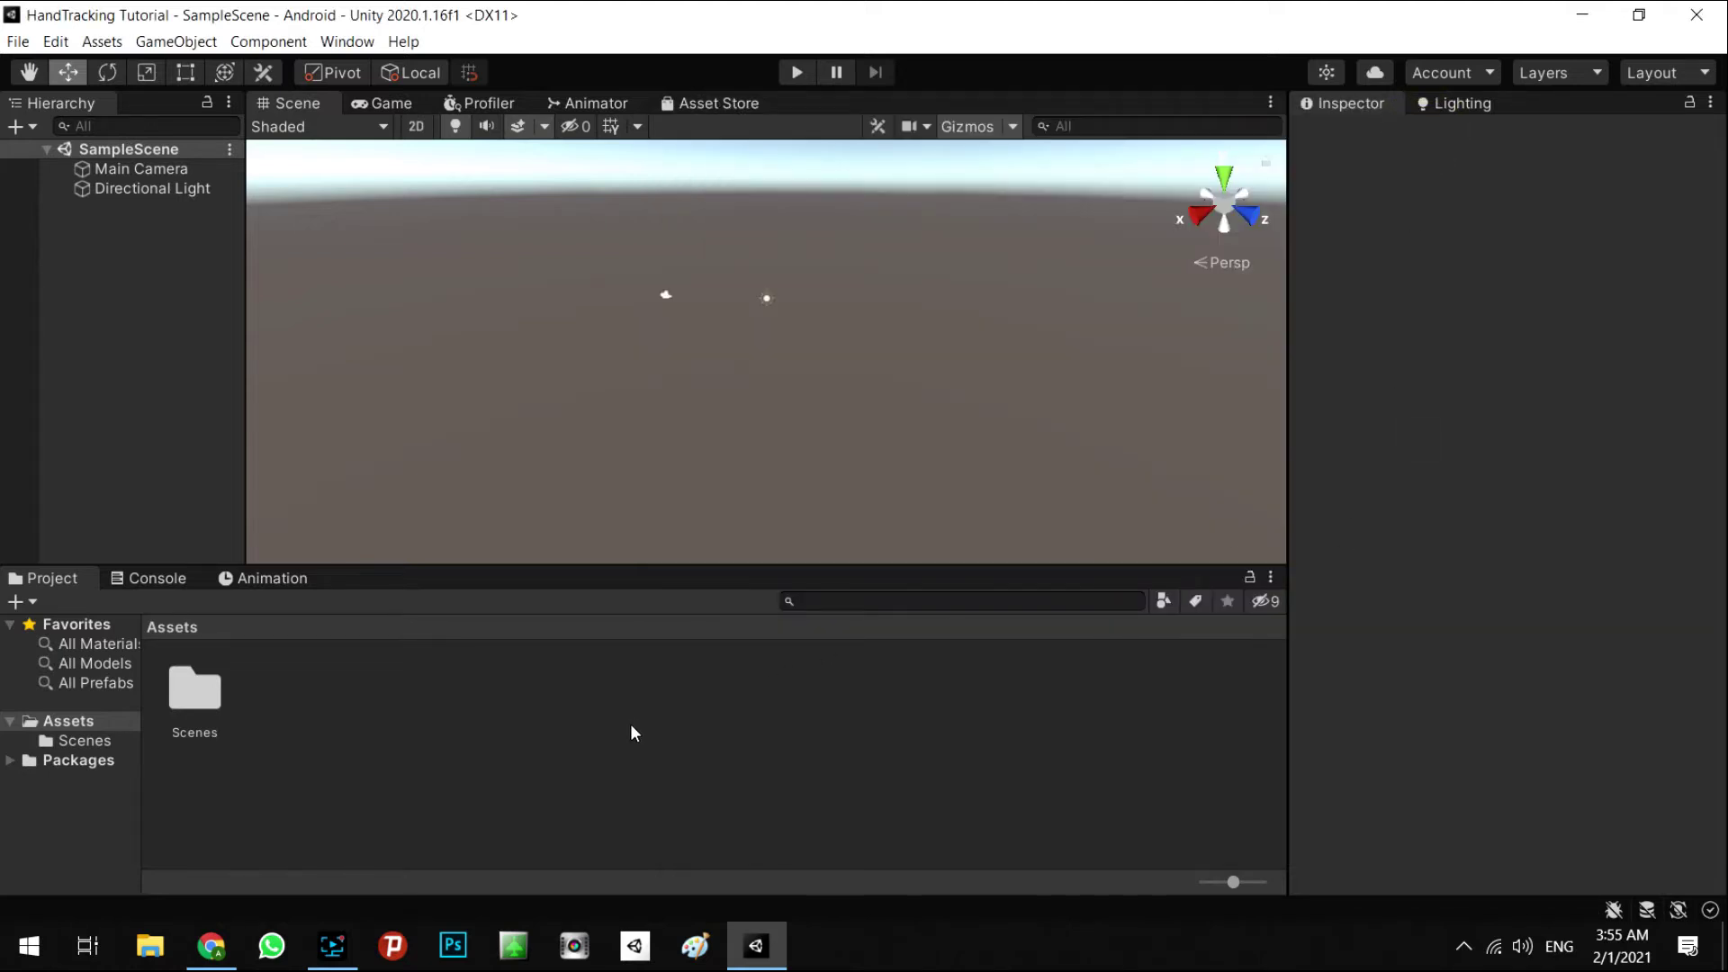
Step: Open the Package Manager and its package-source list
click(347, 42)
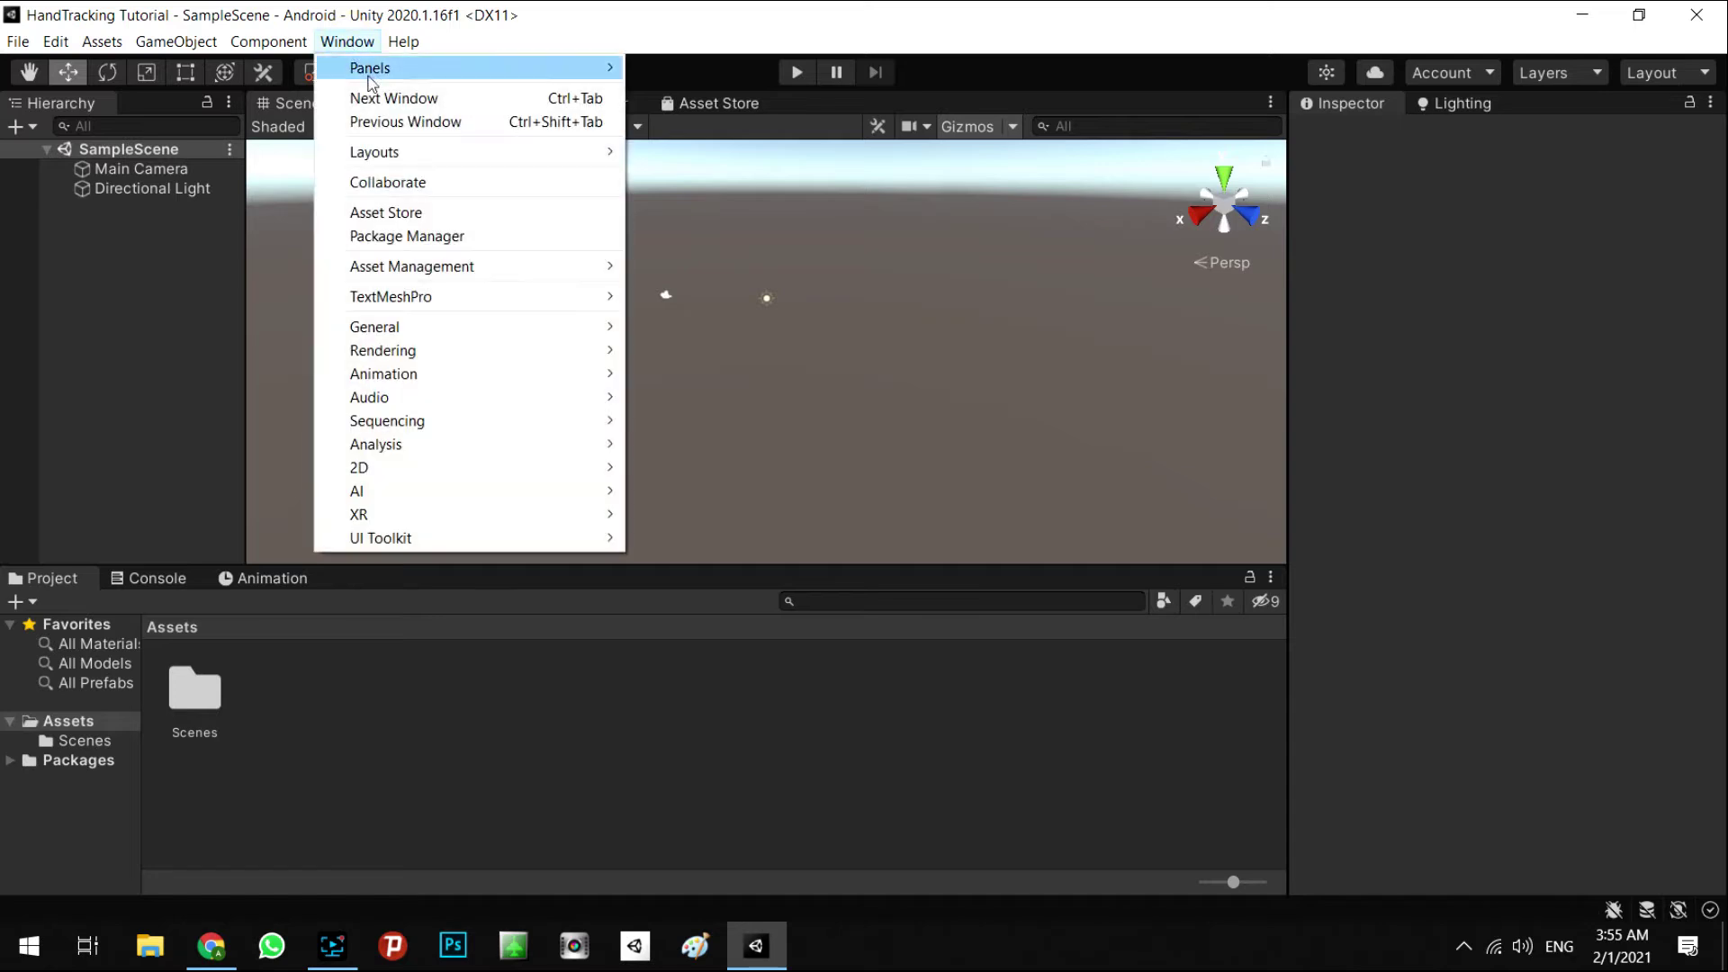
click(398, 237)
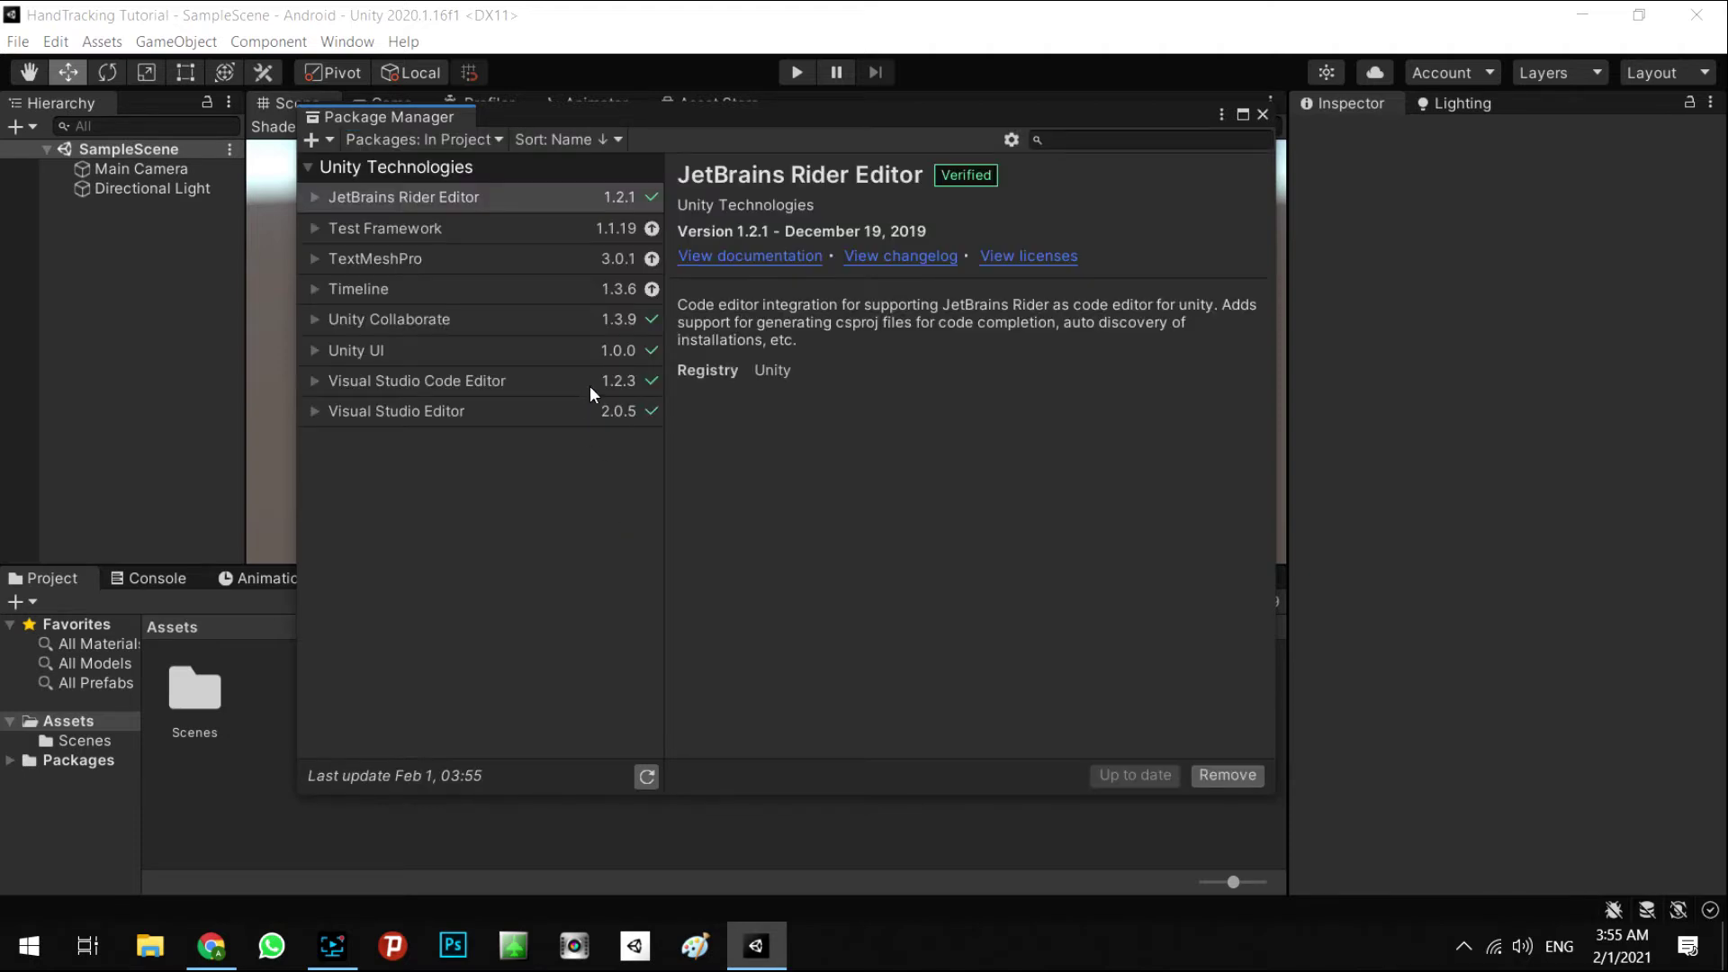
click(467, 140)
Step: Install AR Foundation 4.1.3 from the Unity Registry and expand the ARCore XR Plugin versions
click(400, 168)
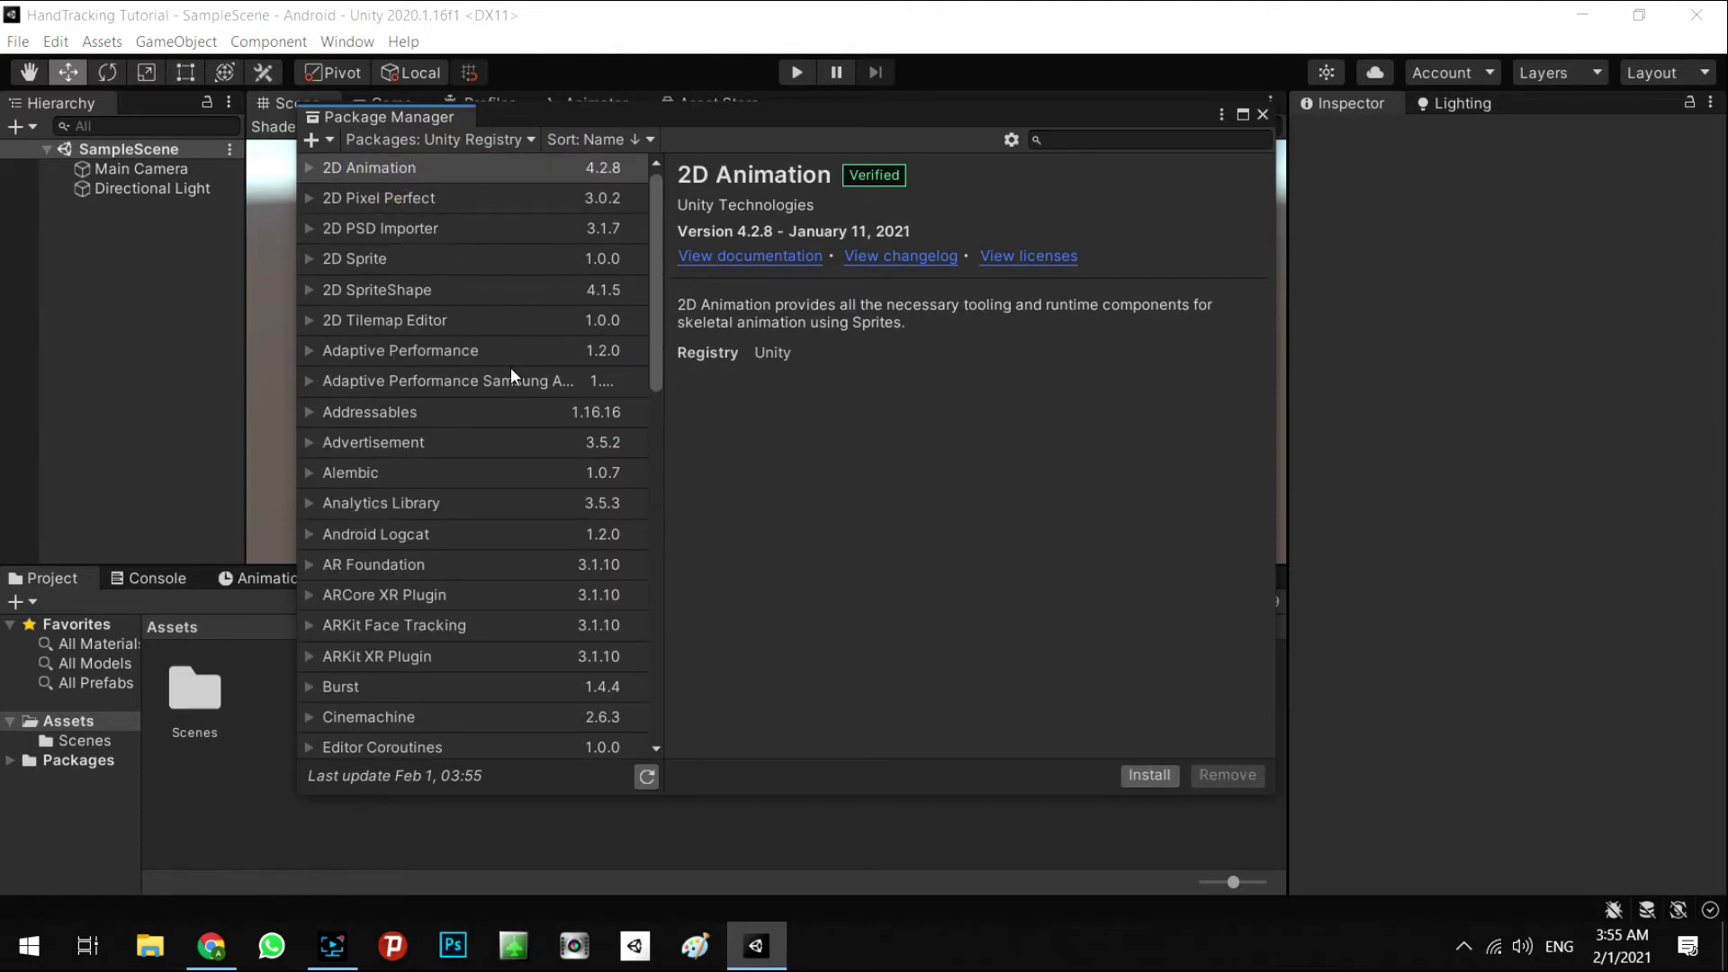
scroll(529, 438, down, 3)
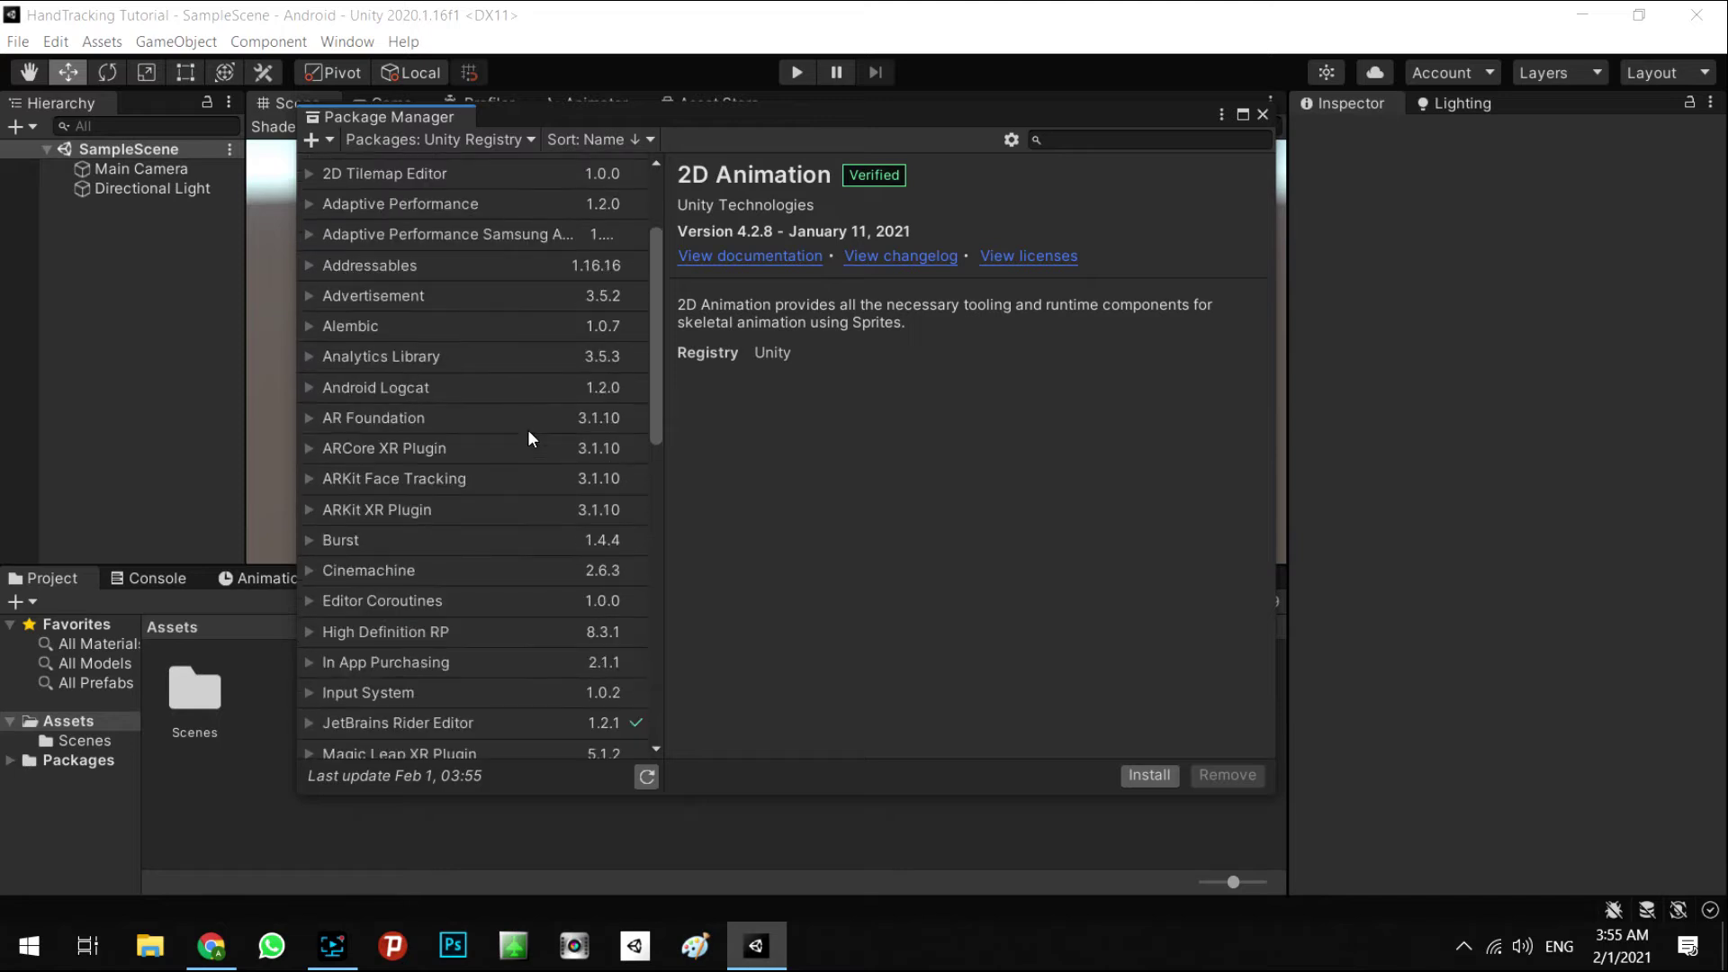
click(310, 418)
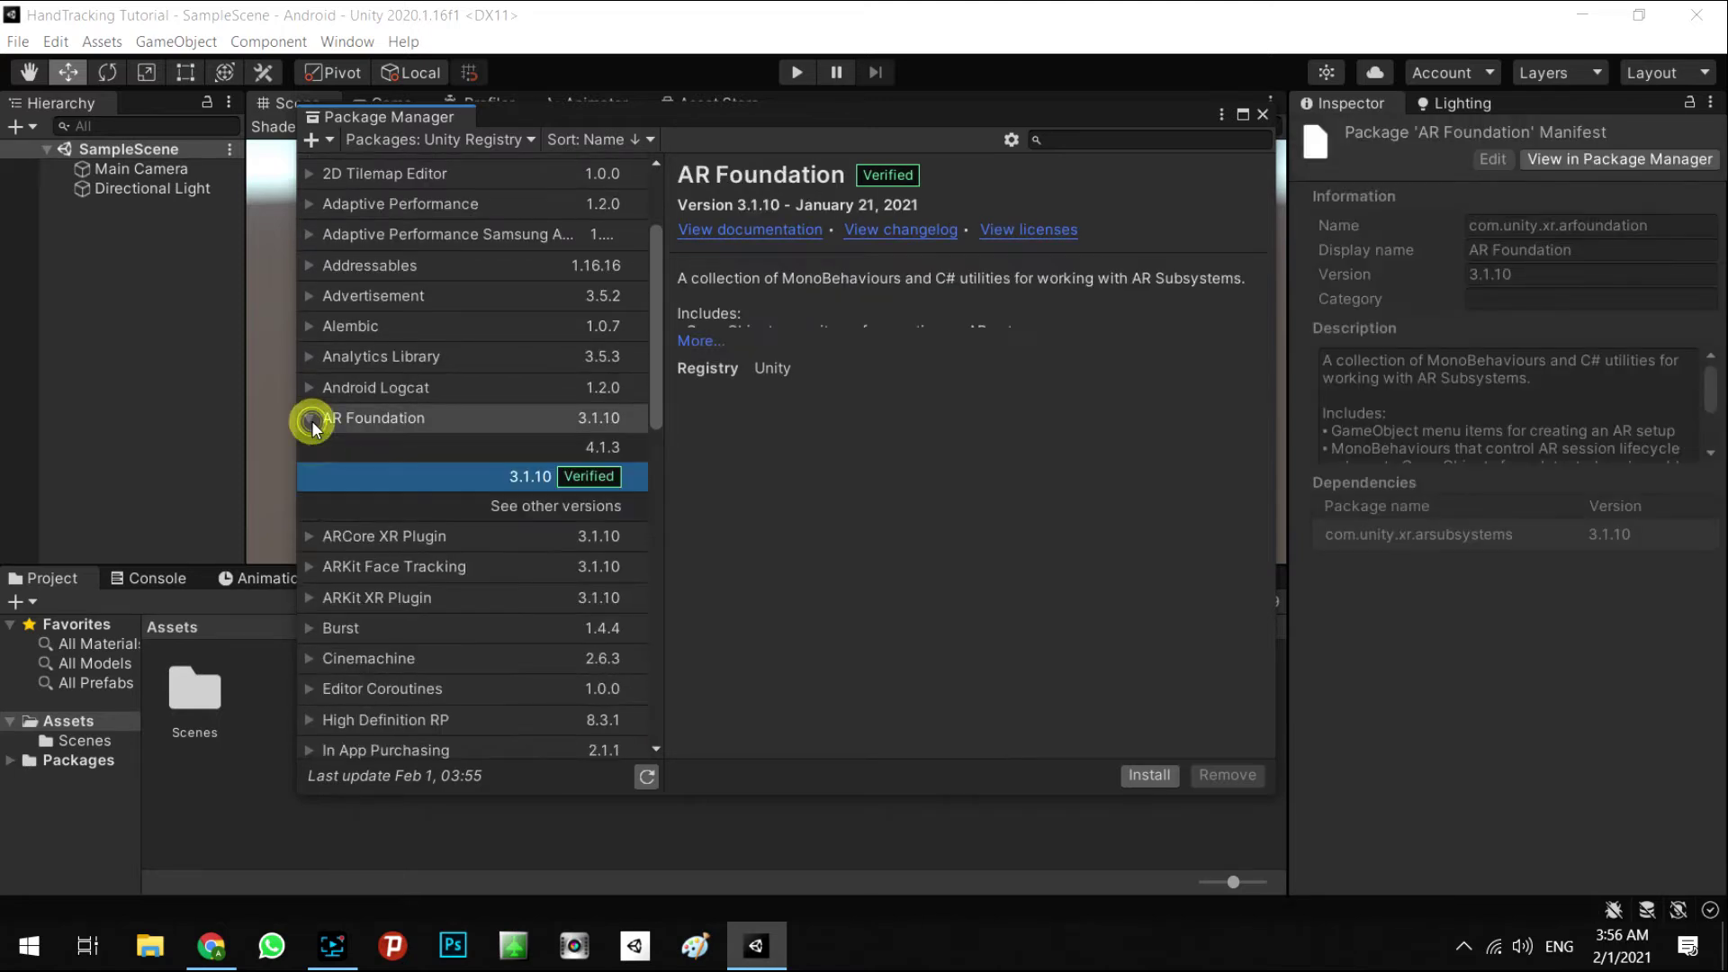
click(601, 450)
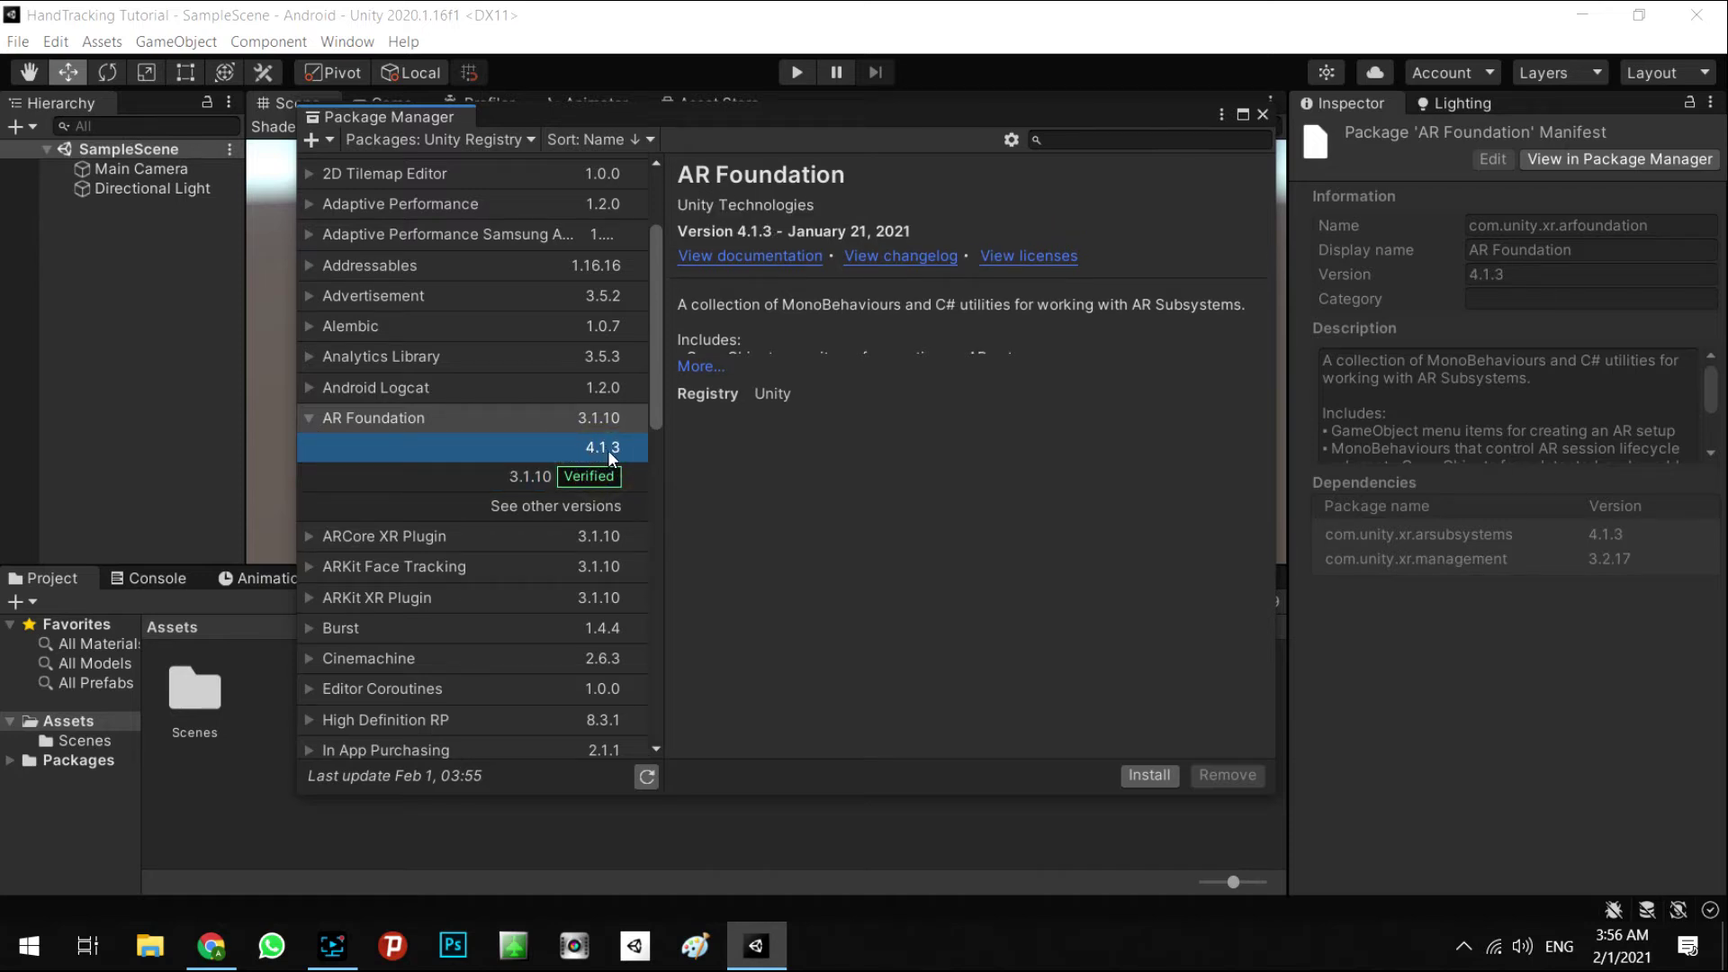
click(1167, 775)
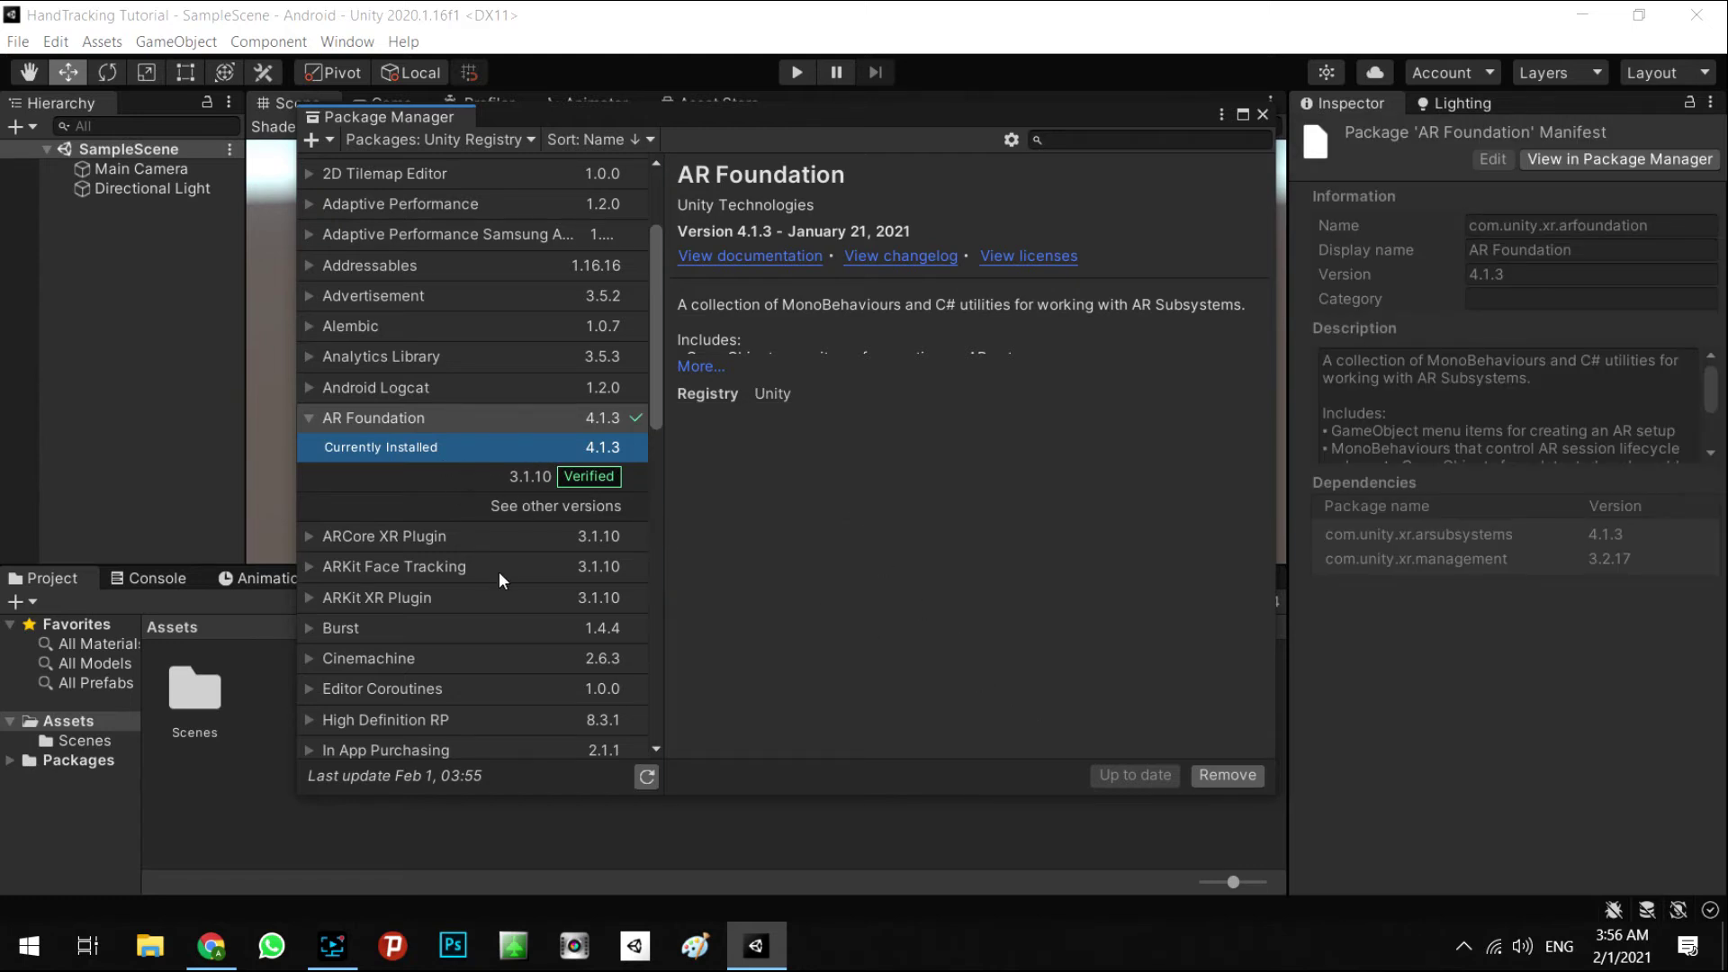
click(310, 536)
Step: Install ARCore XR Plugin 4.1.3, collapse both version lists and close the Package Manager
click(588, 567)
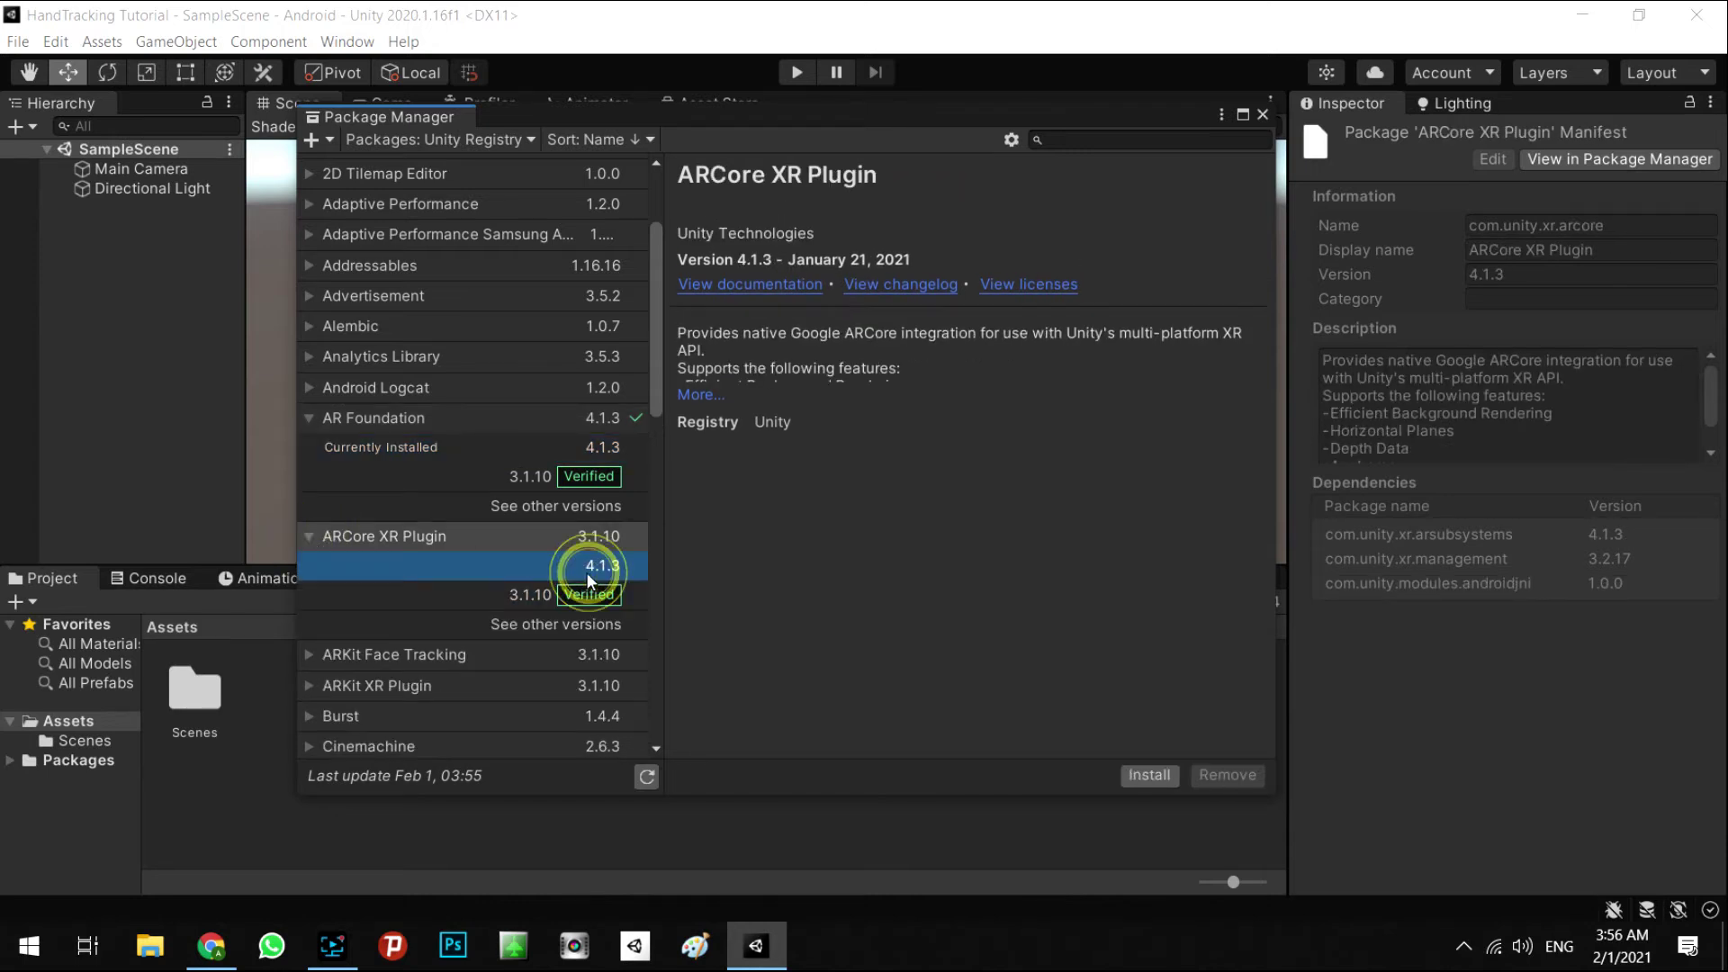
click(1162, 776)
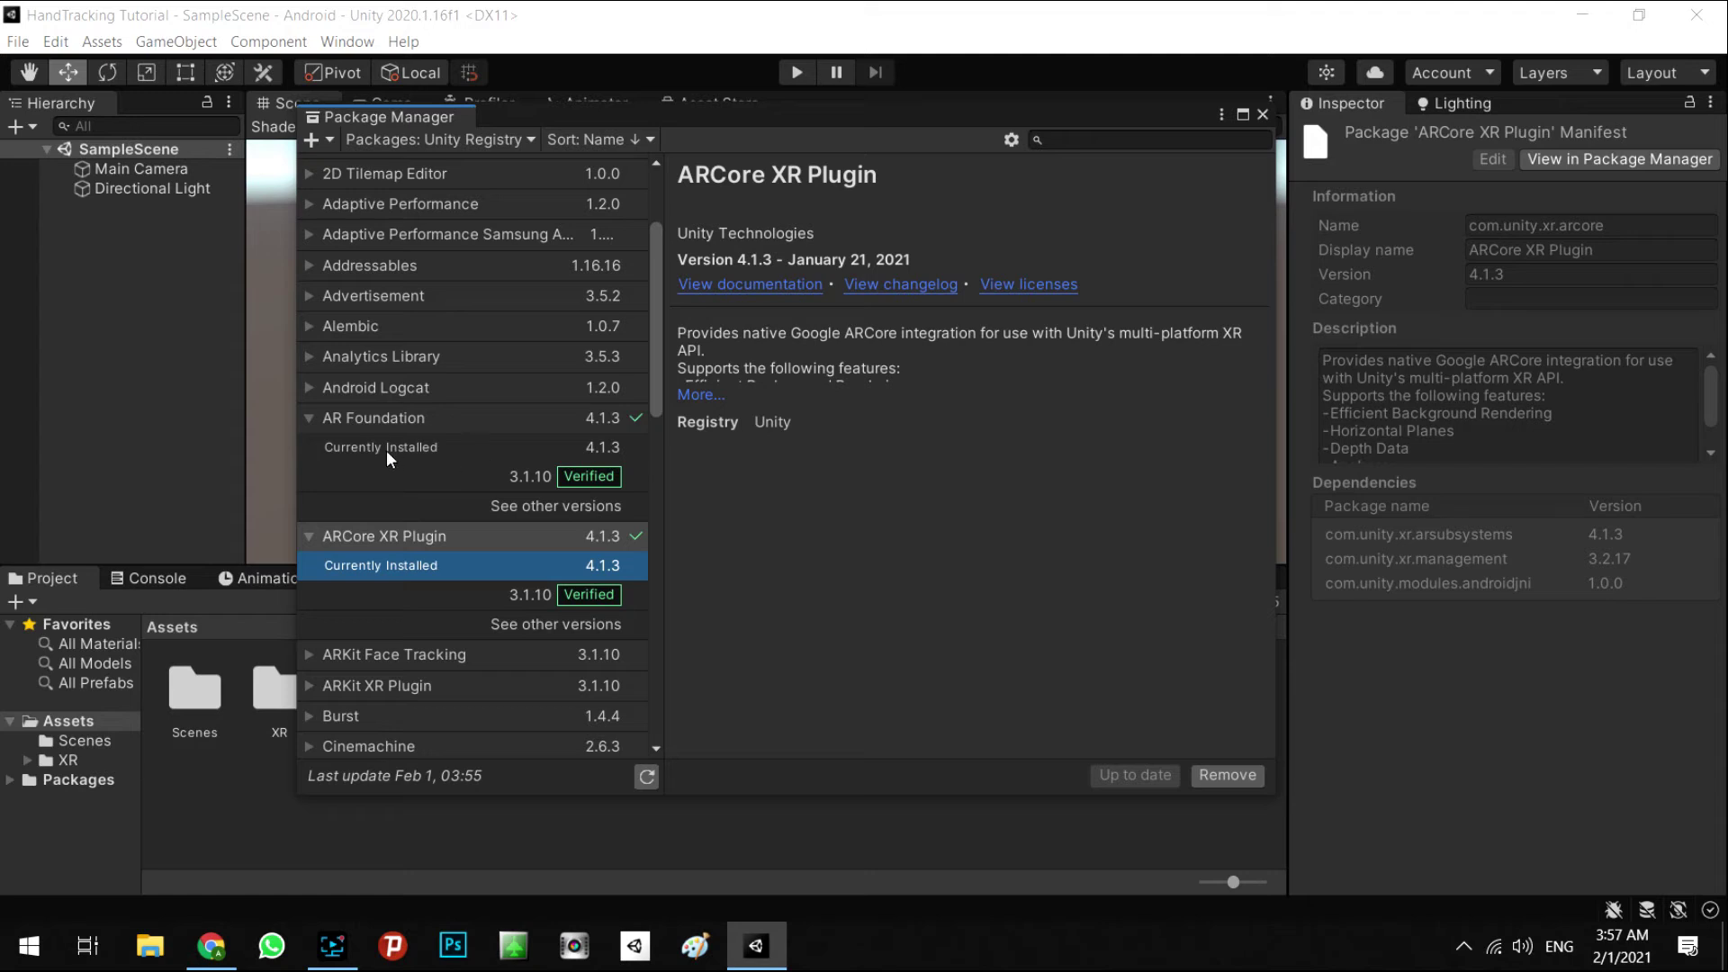
click(310, 417)
click(306, 447)
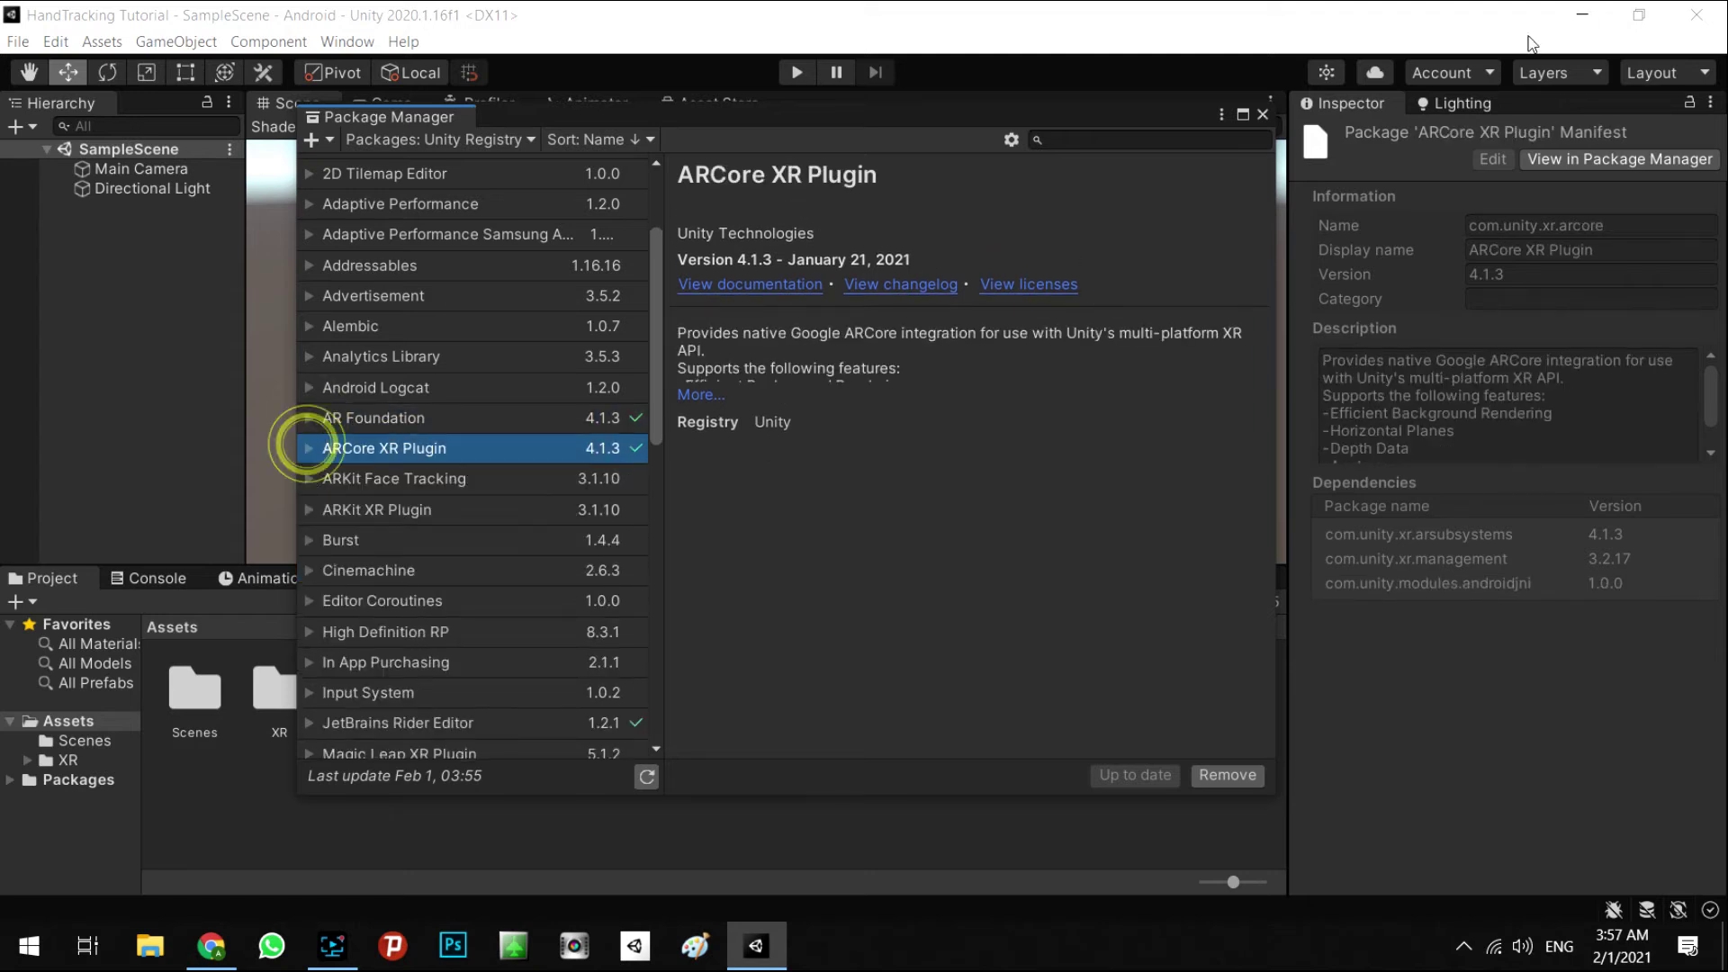
click(1266, 116)
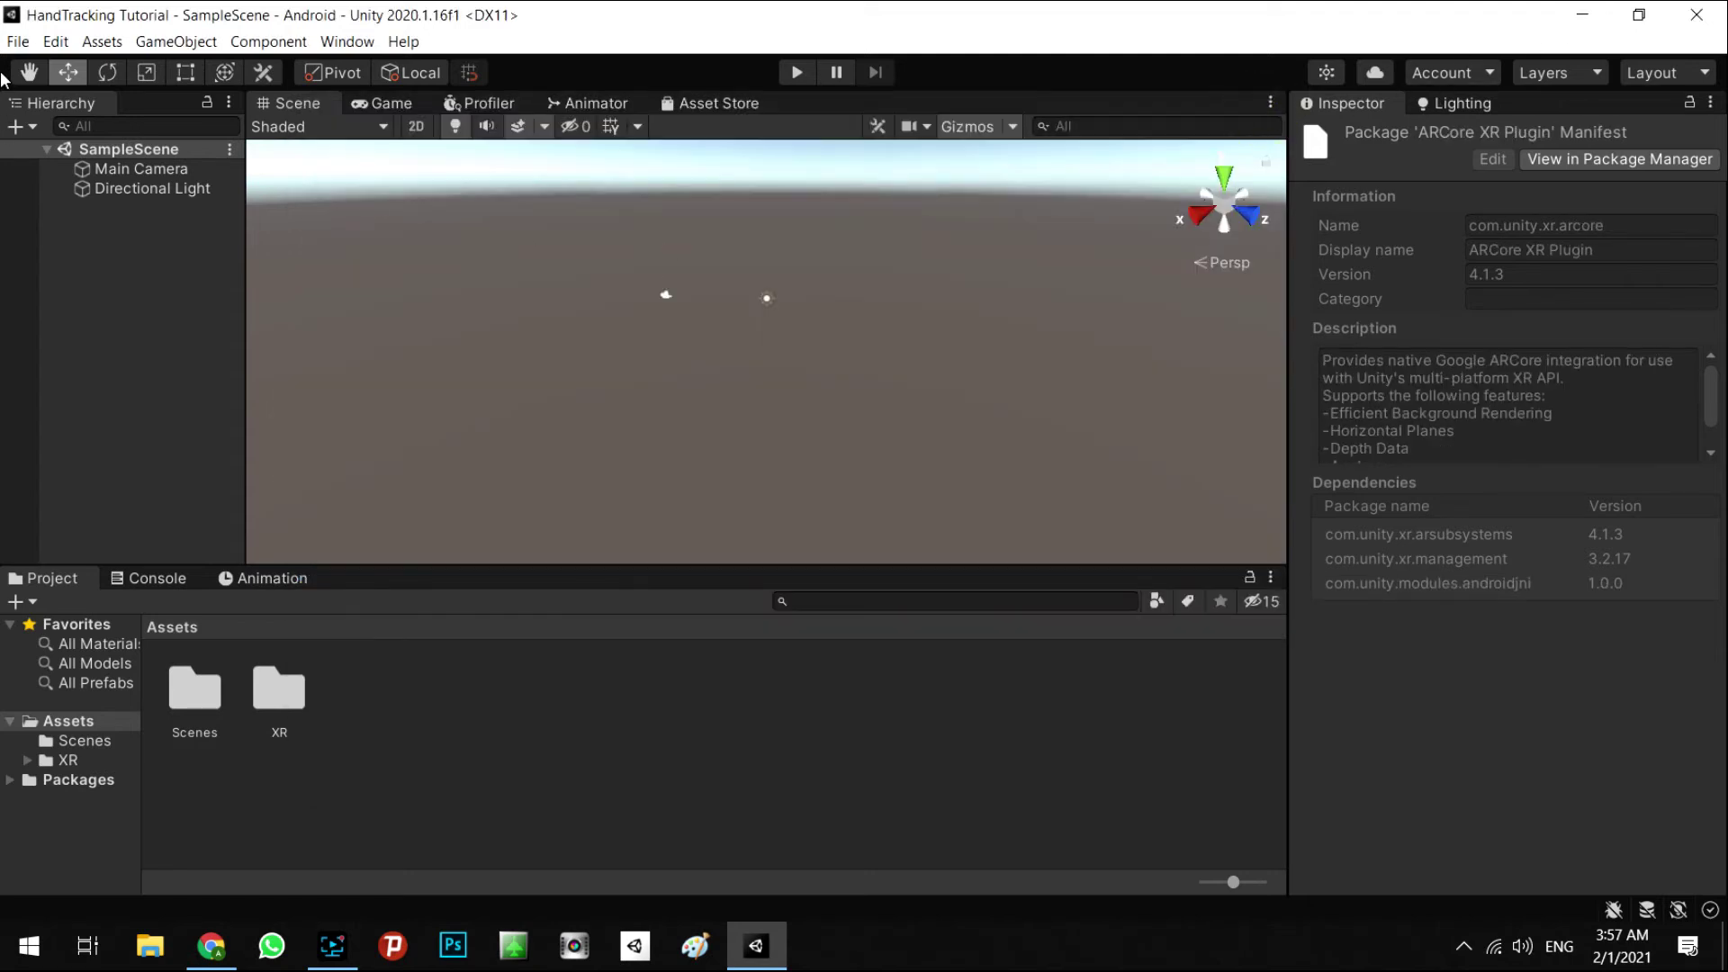
Step: Tick ARCore for Android under XR Plug-in Management in Project Settings, then return to Player settings
click(54, 41)
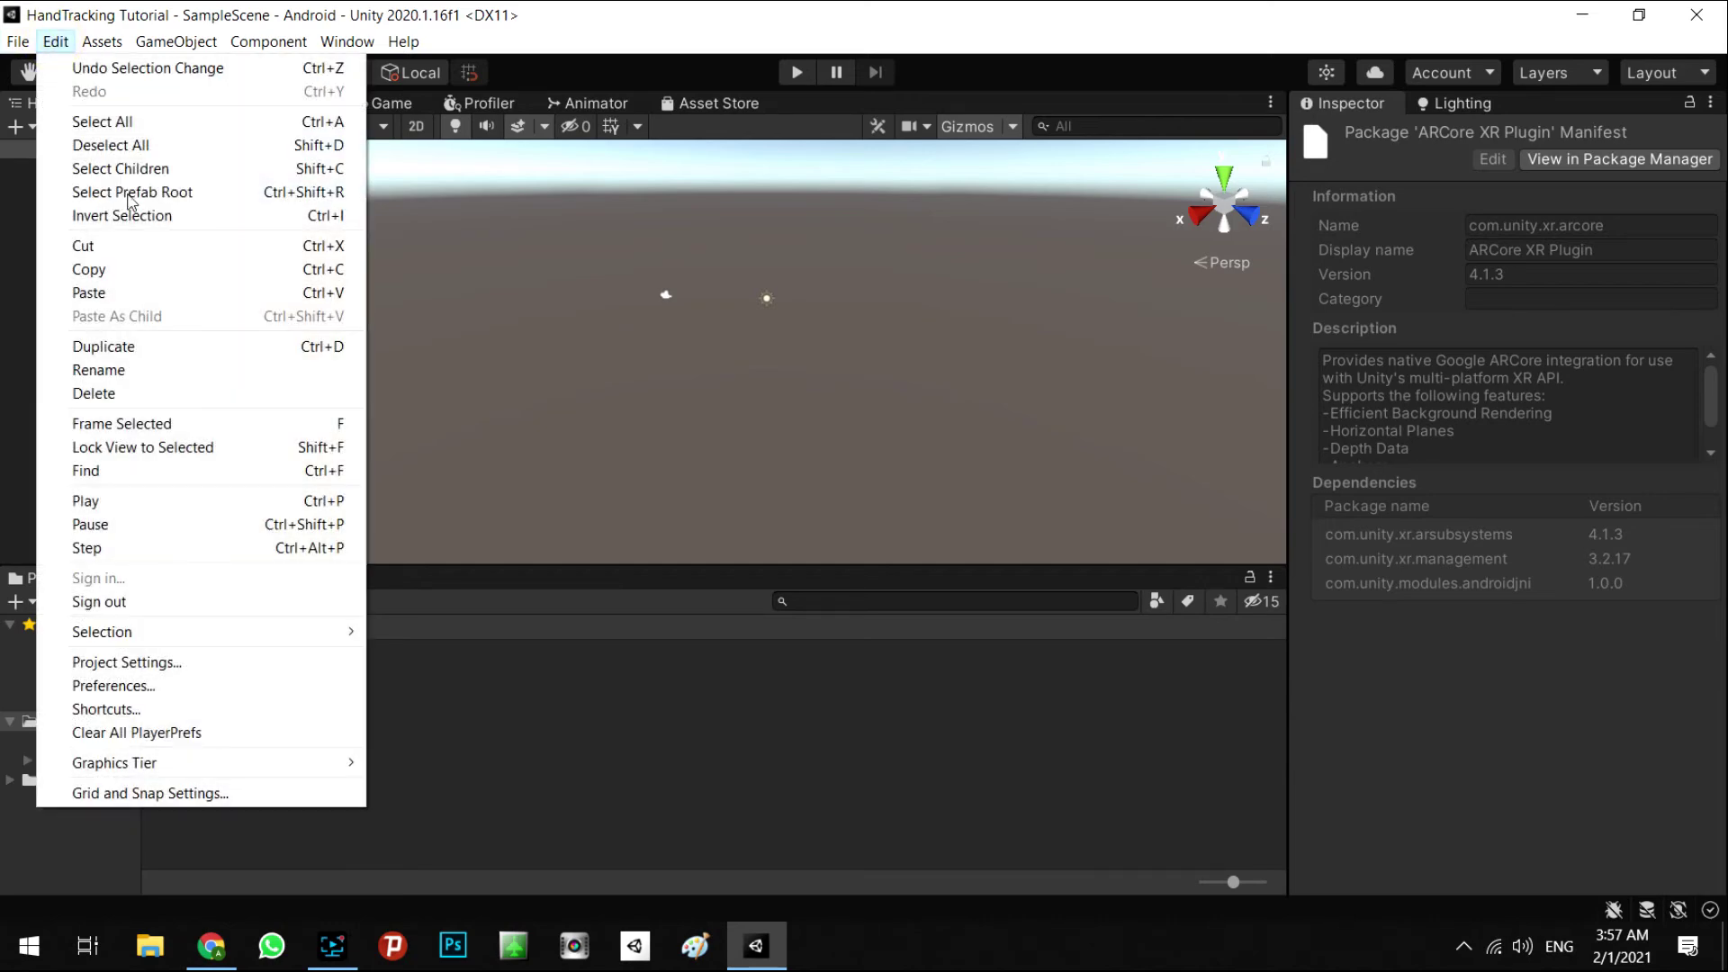
click(179, 667)
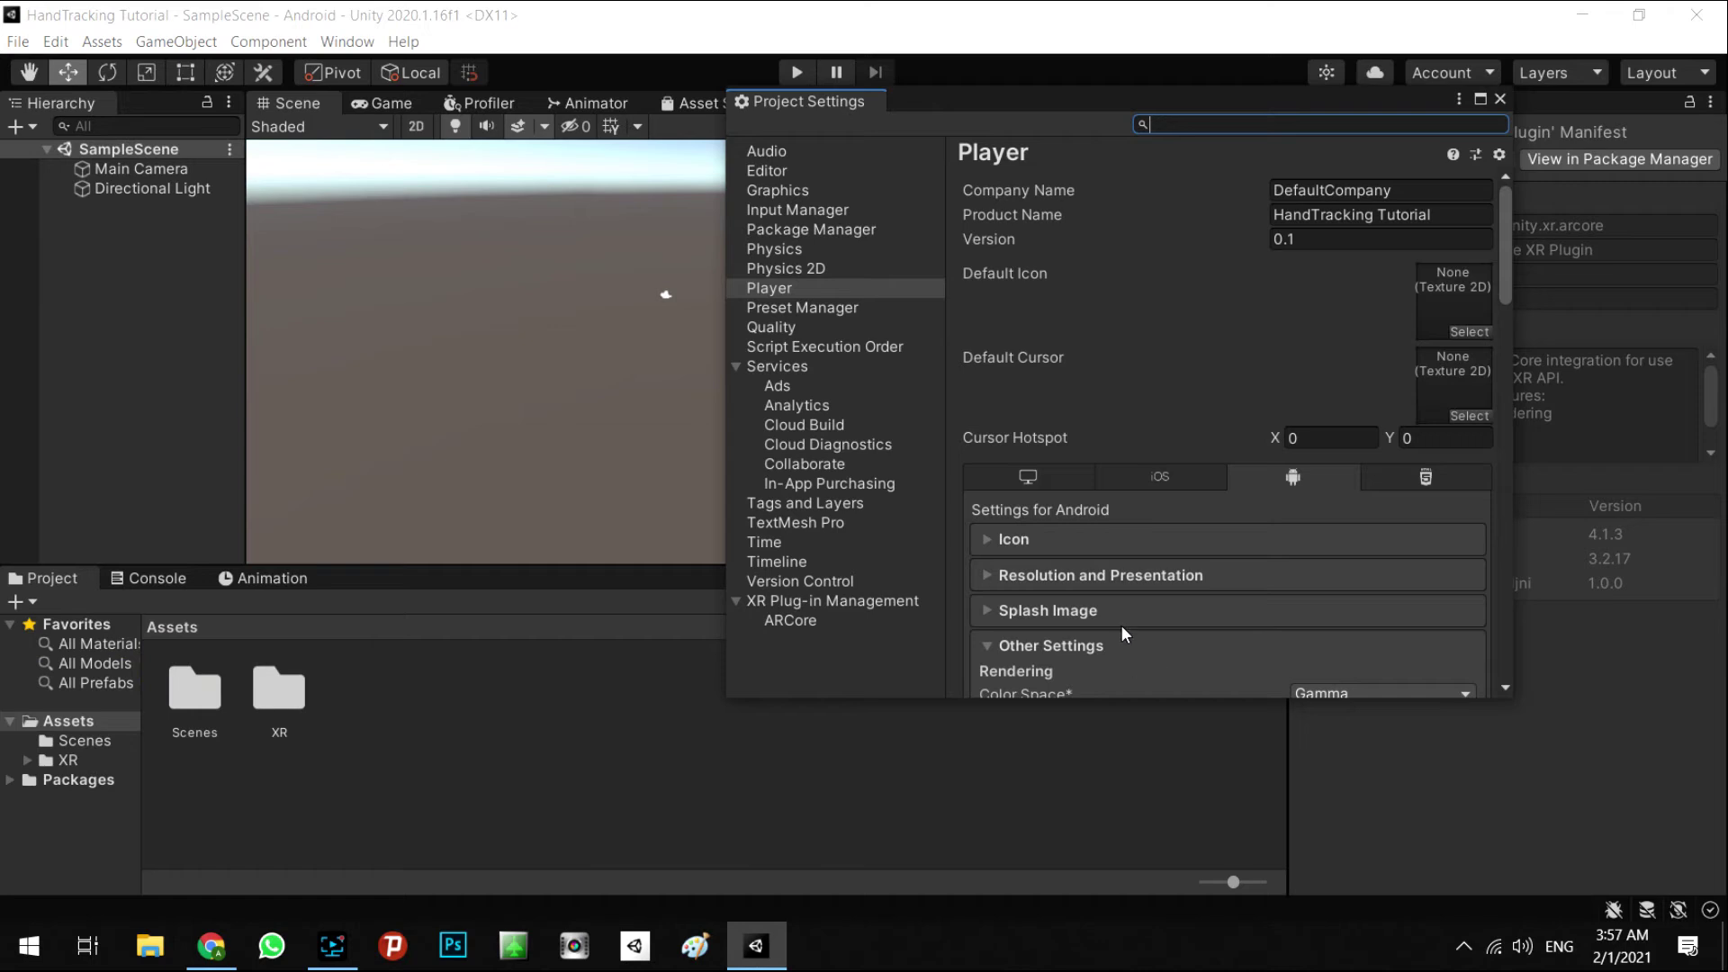
click(738, 368)
click(786, 484)
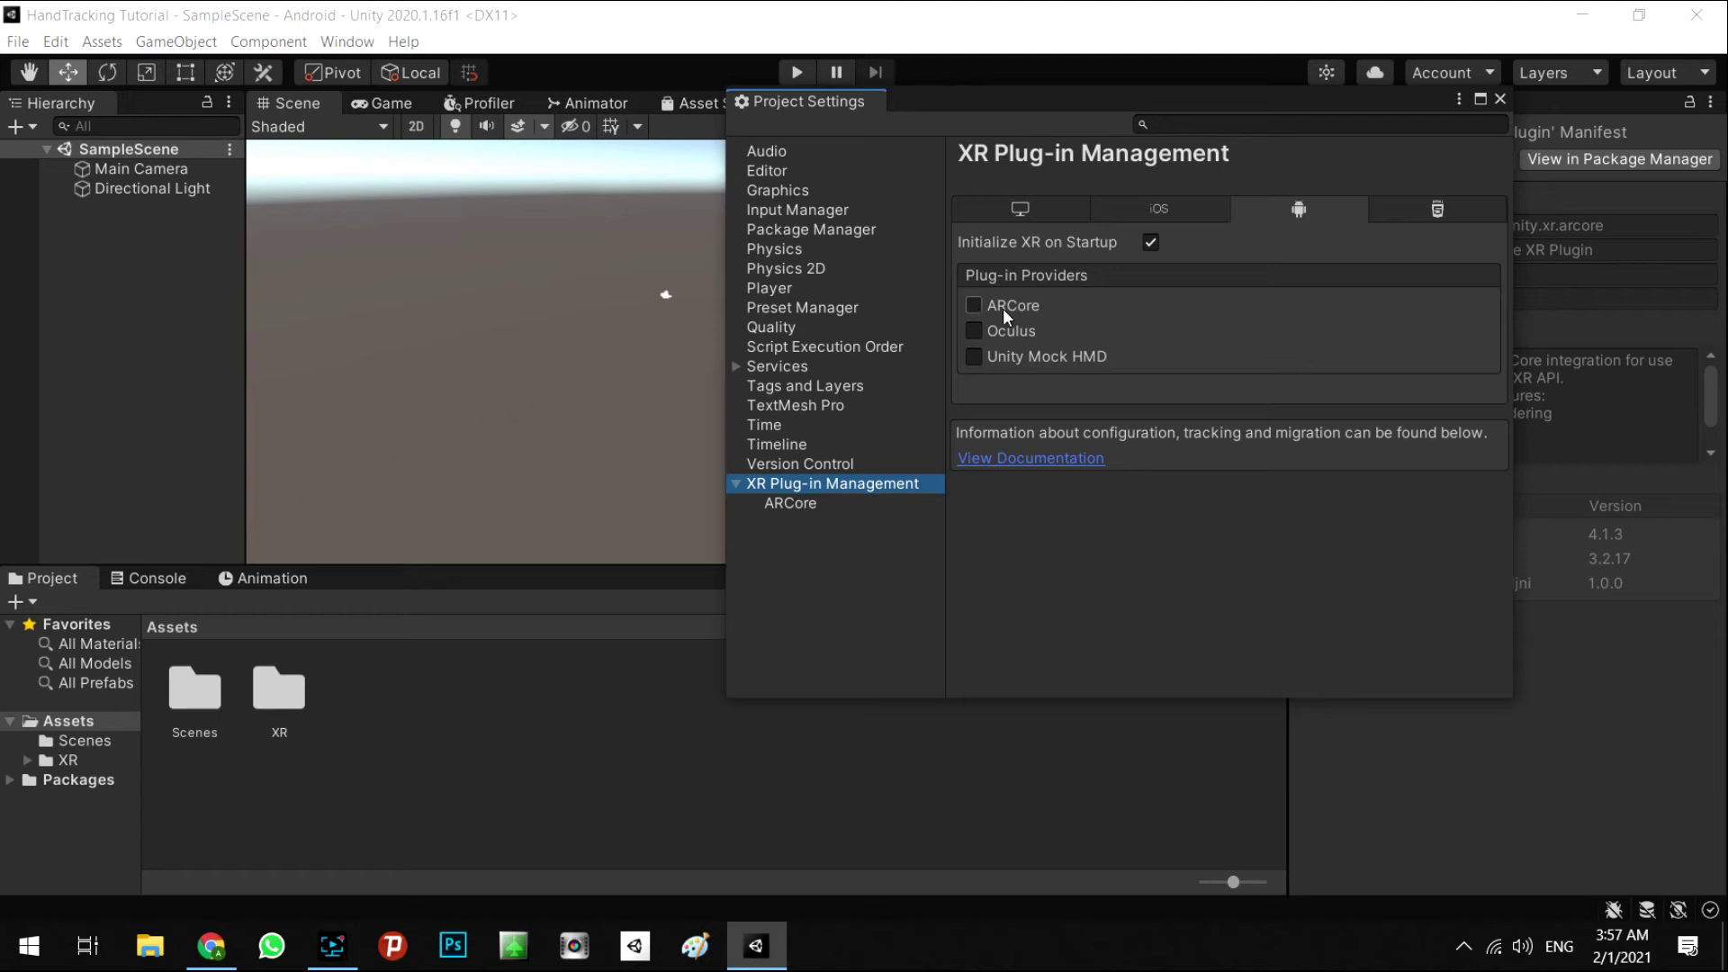
click(978, 305)
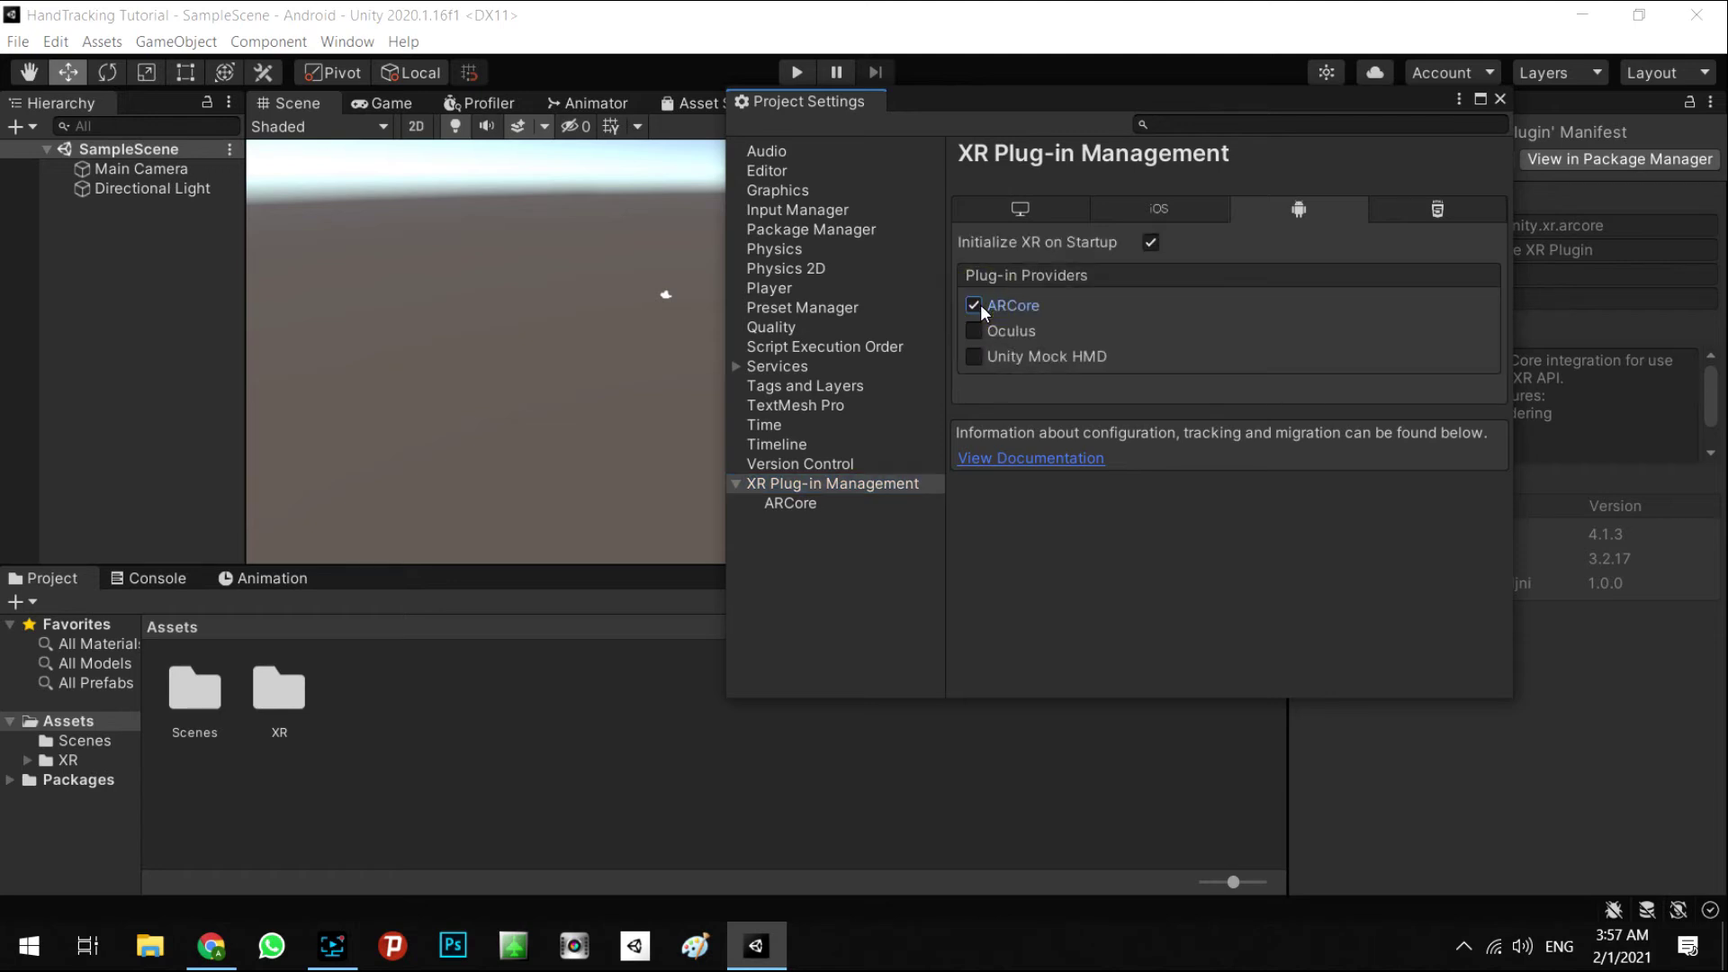
click(777, 290)
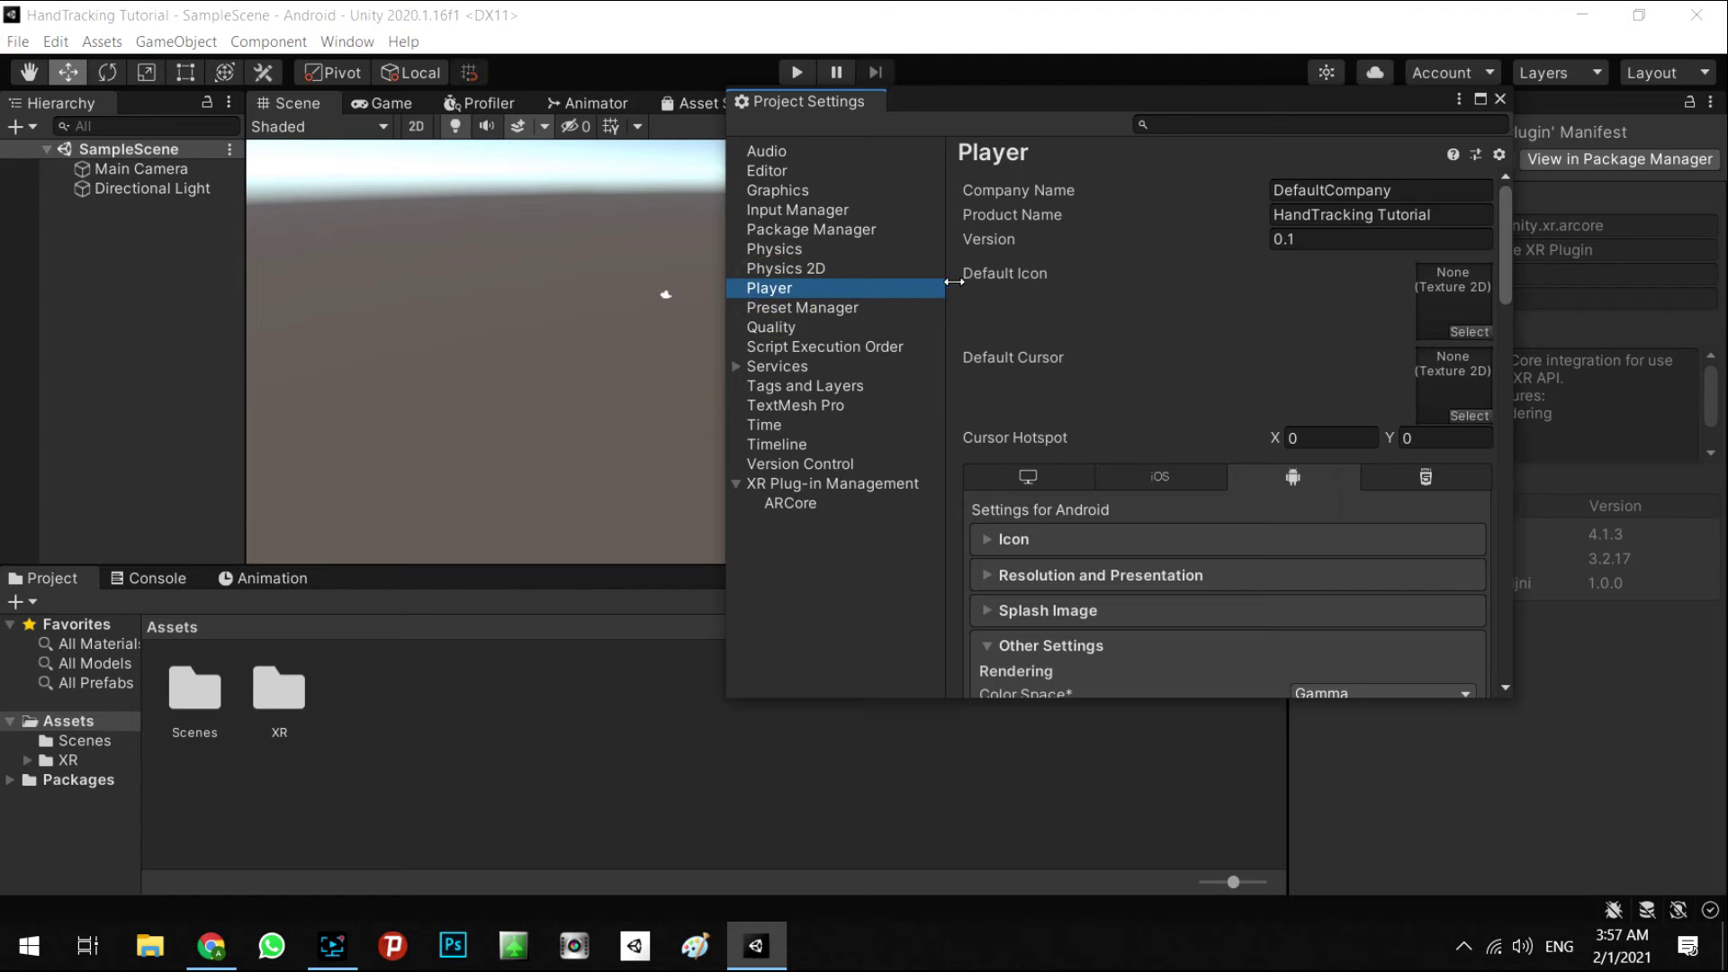
click(1395, 190)
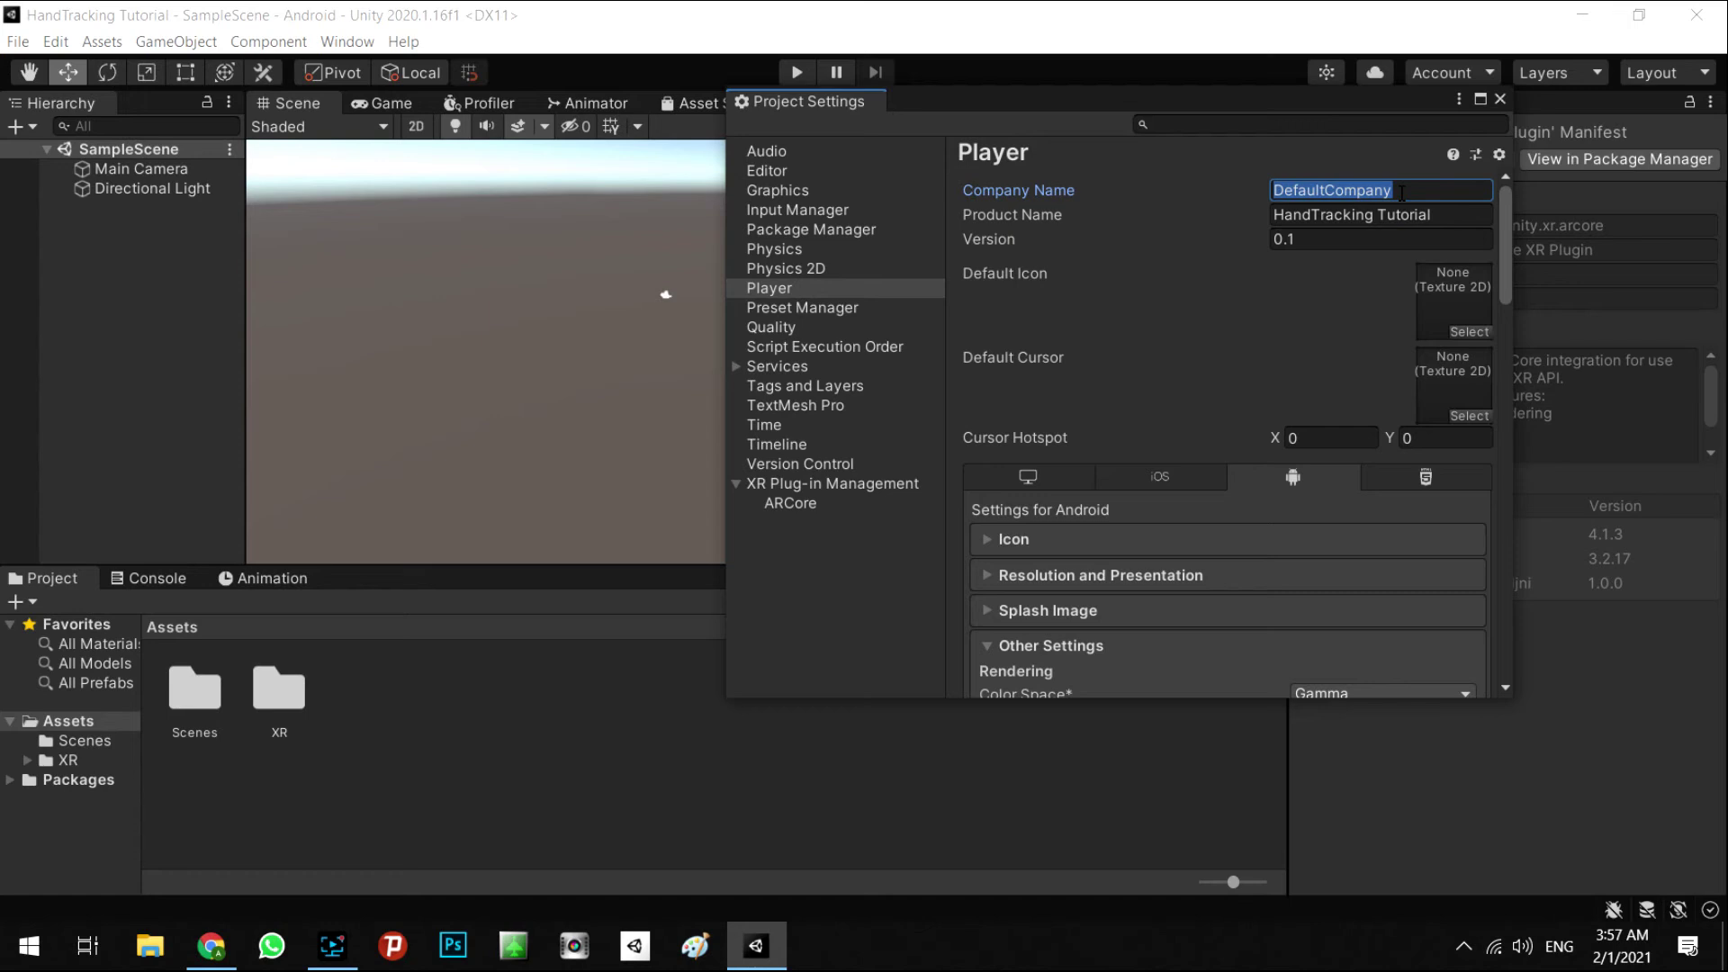
Step: Set the company name to ATR and shorten the product name to HandTracking
text(ATR)
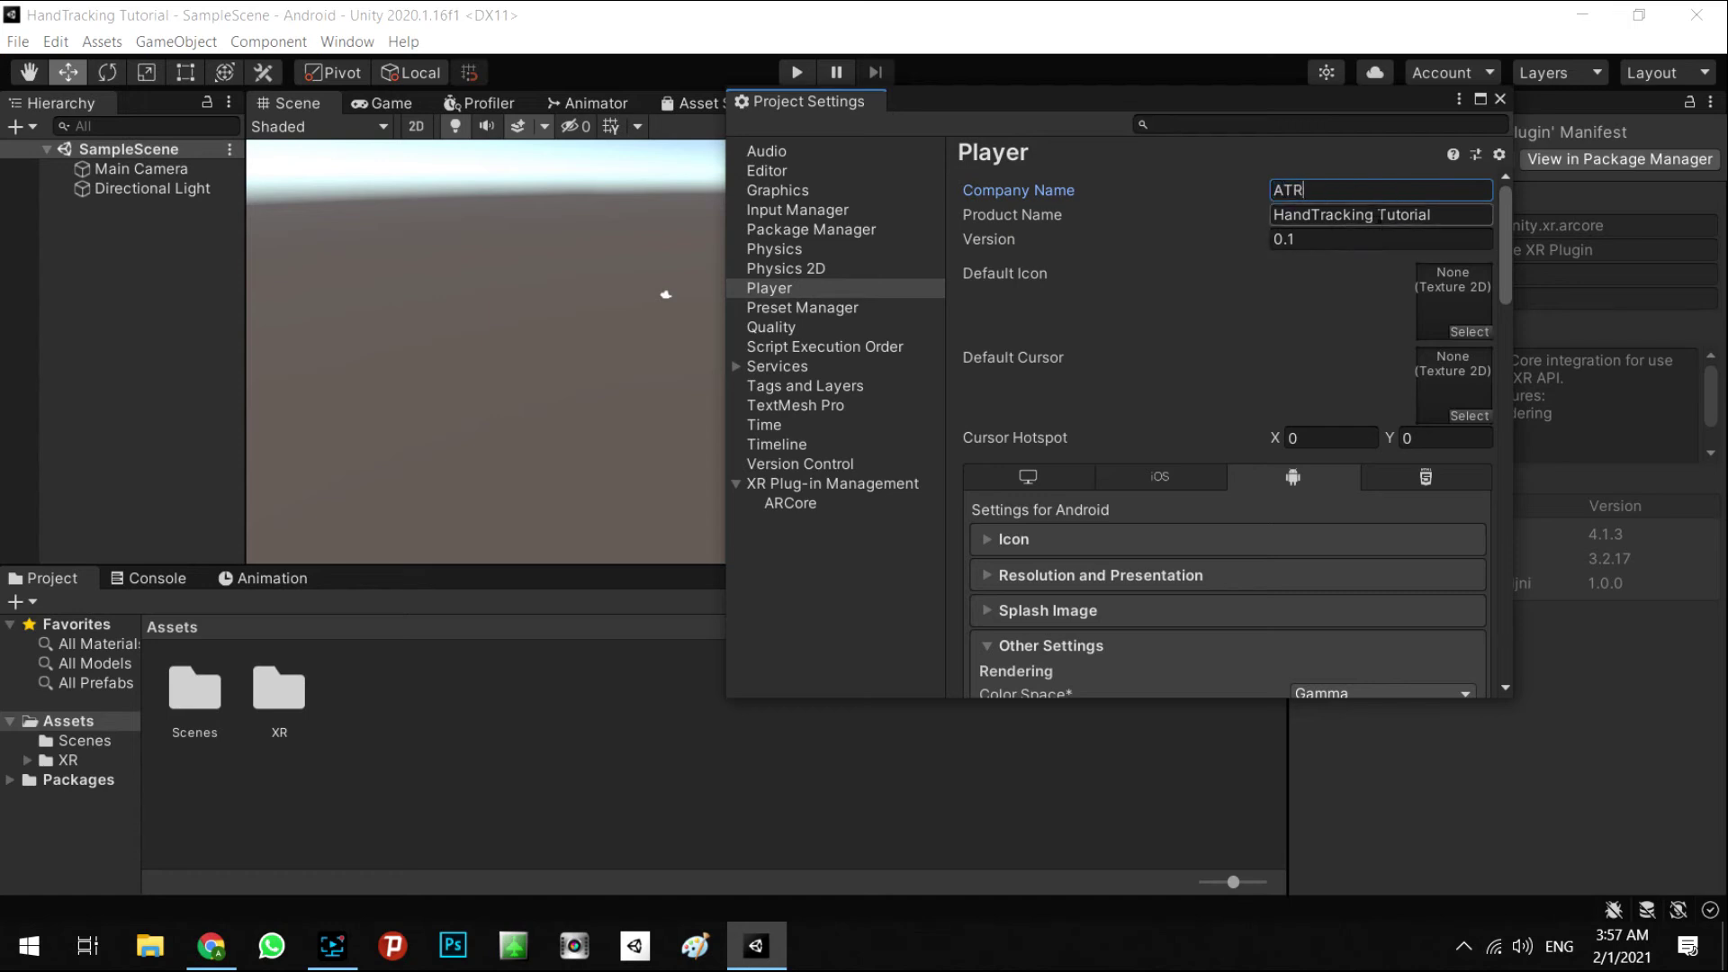
drag(1374, 214, 1472, 223)
key(BackSpace)
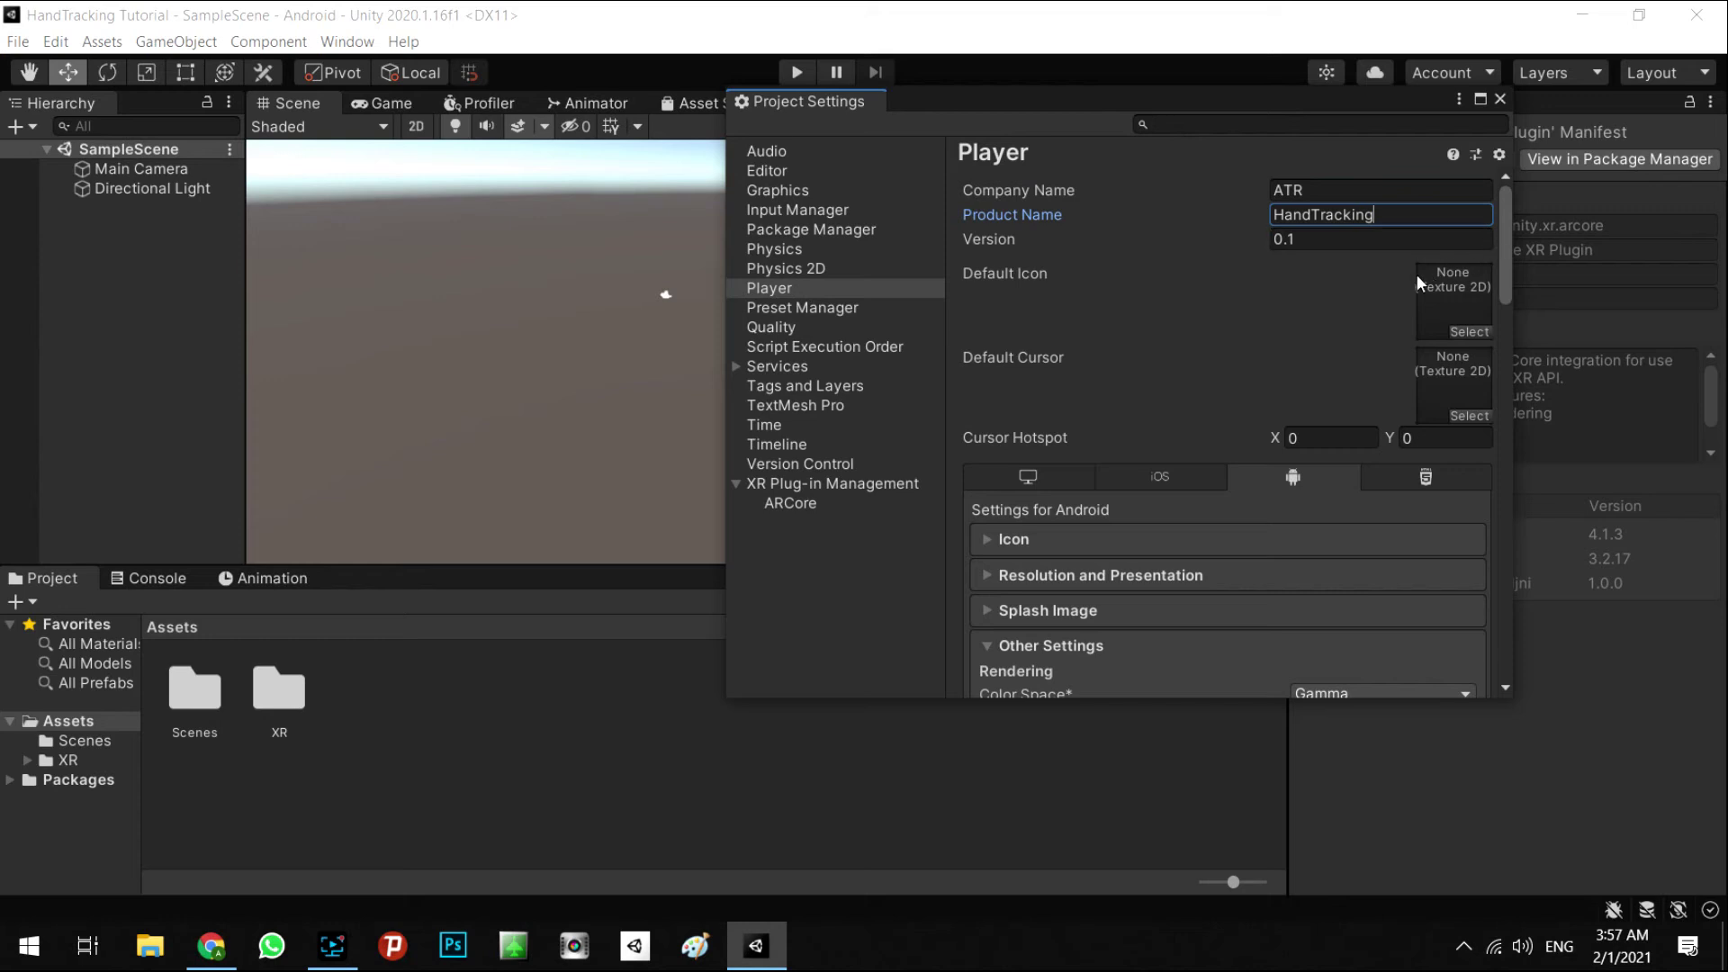
Step: Remove Vulkan so OpenGLES3 is the only graphics API, and turn off Multithreaded Rendering
scroll(1380, 288, down, 3)
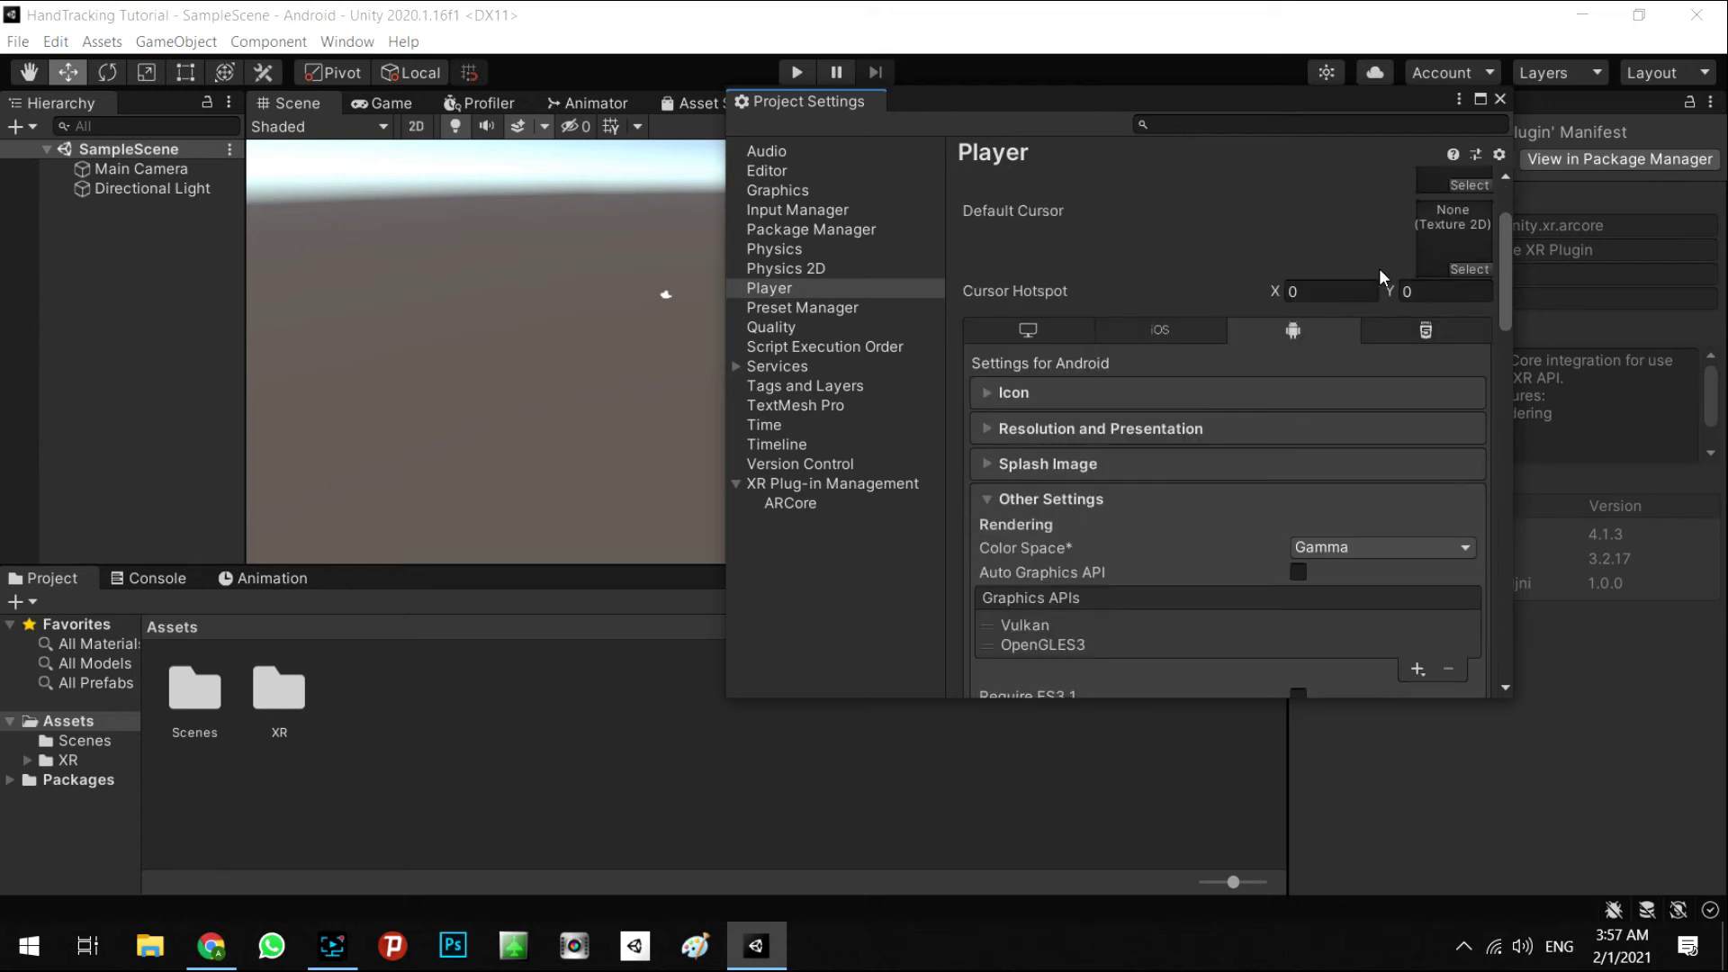
scroll(1381, 275, down, 6)
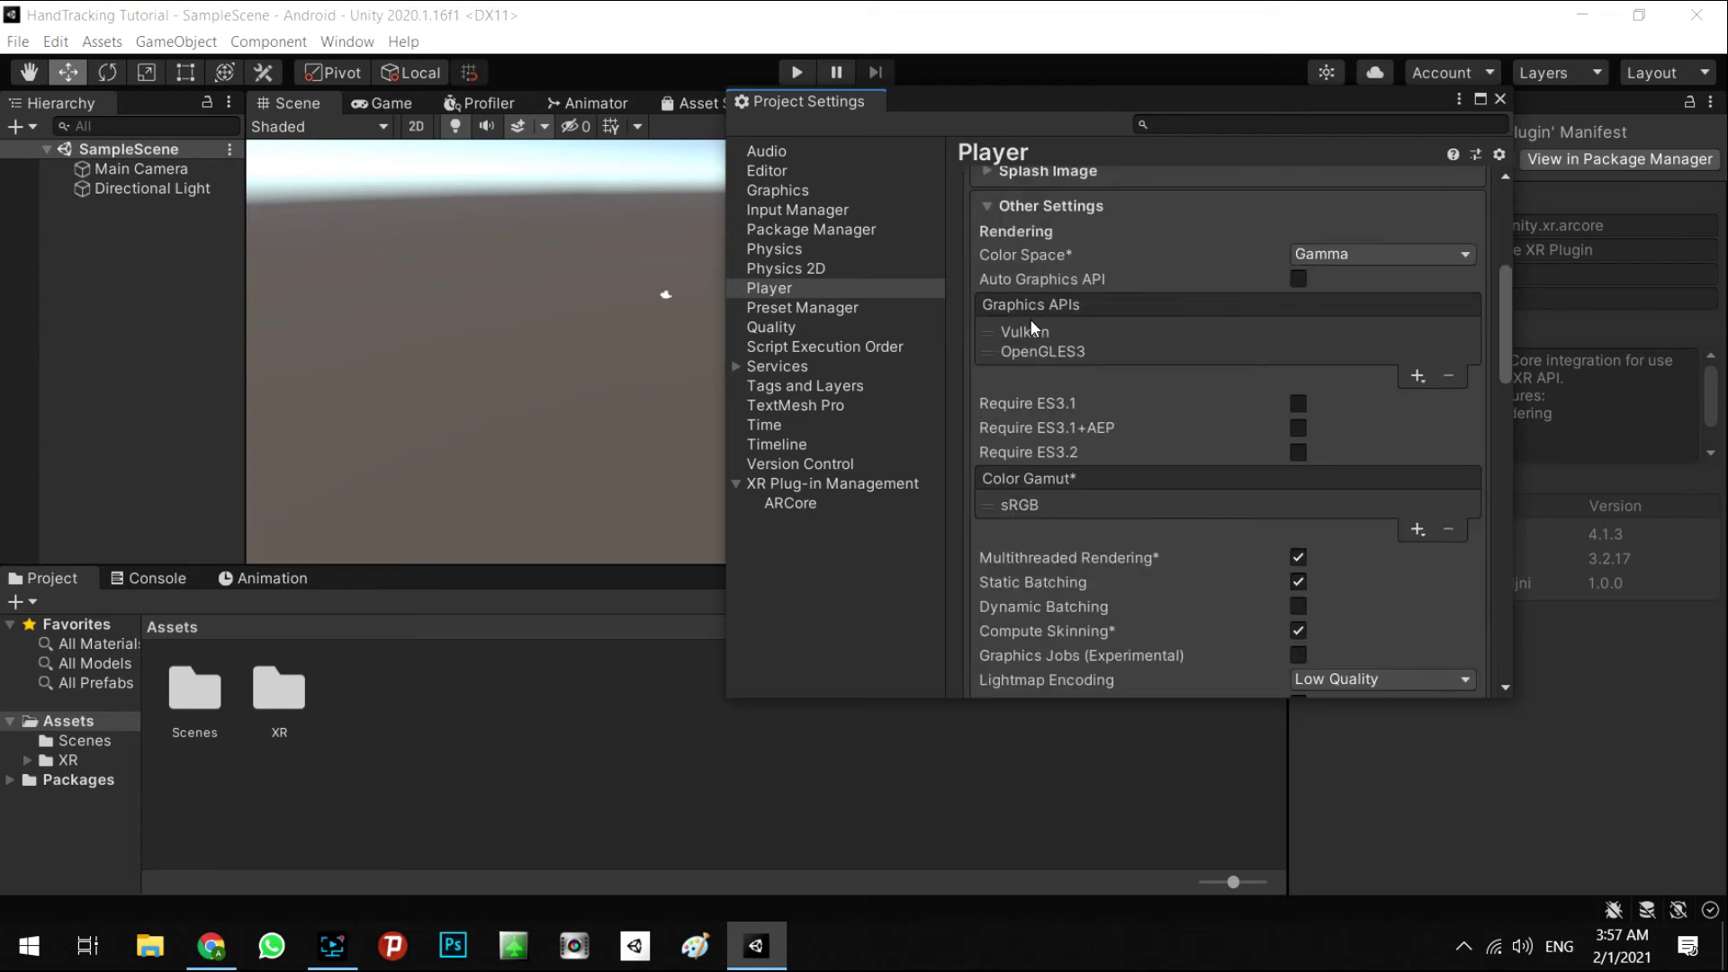
click(1062, 333)
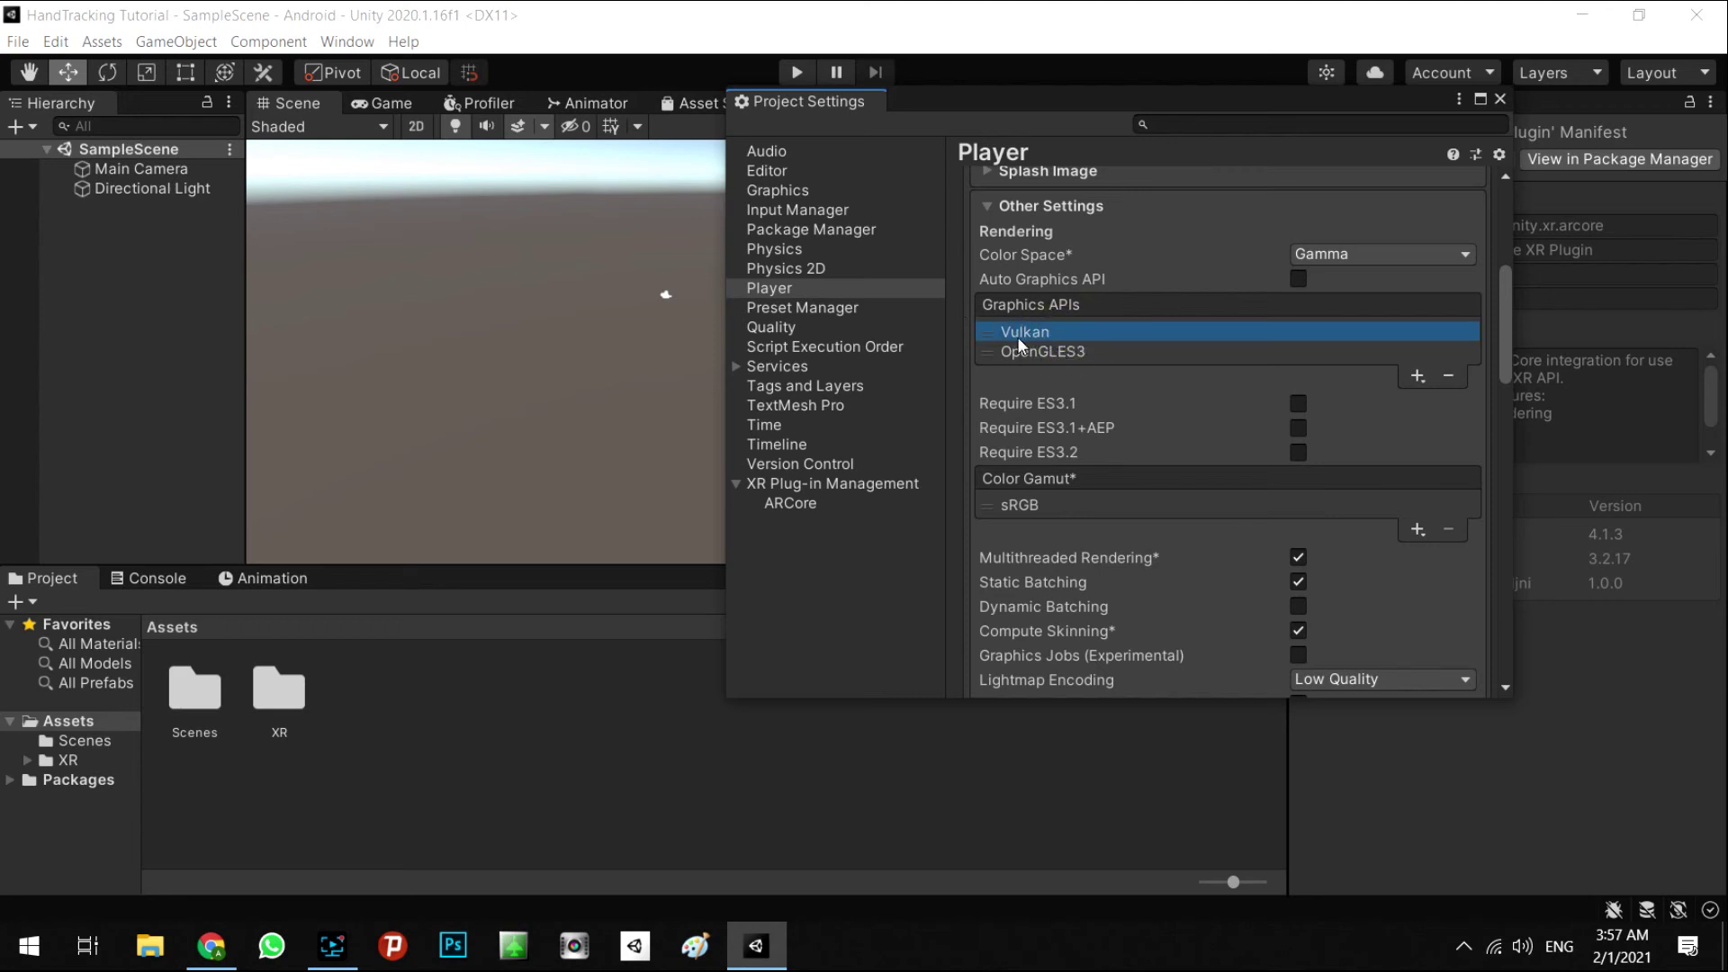
click(1449, 375)
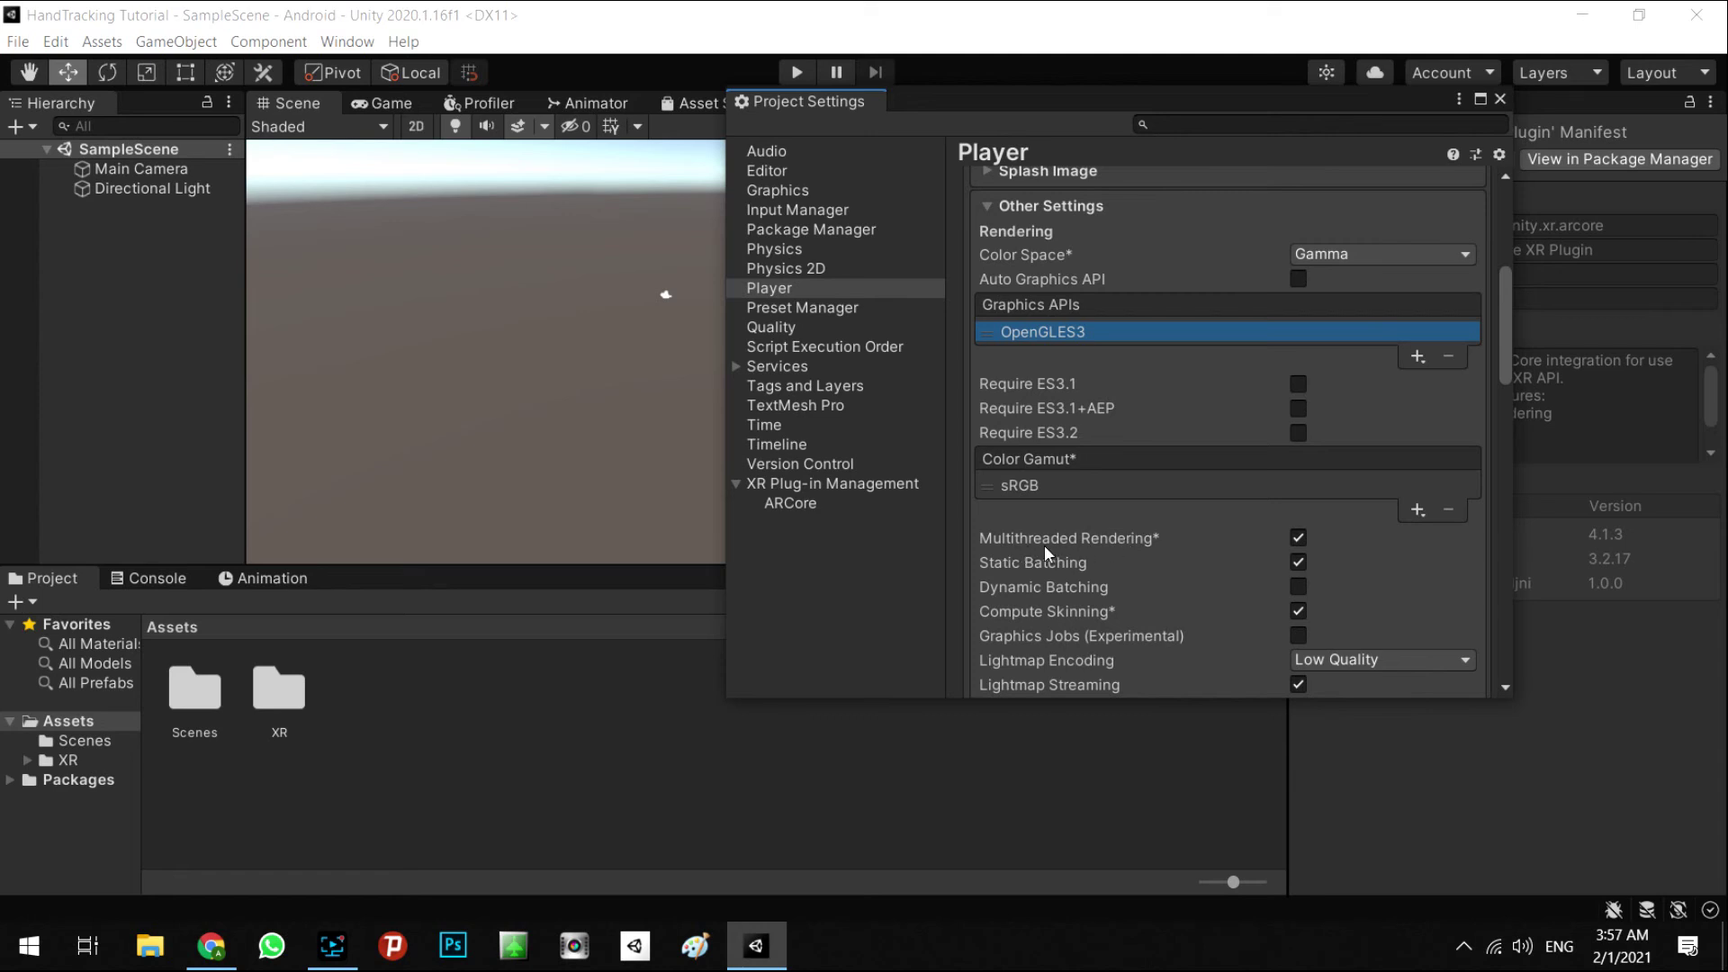
click(1299, 537)
Step: Set the Minimum API Level to Android 7.0 'Nougat'
scroll(1390, 515, down, 5)
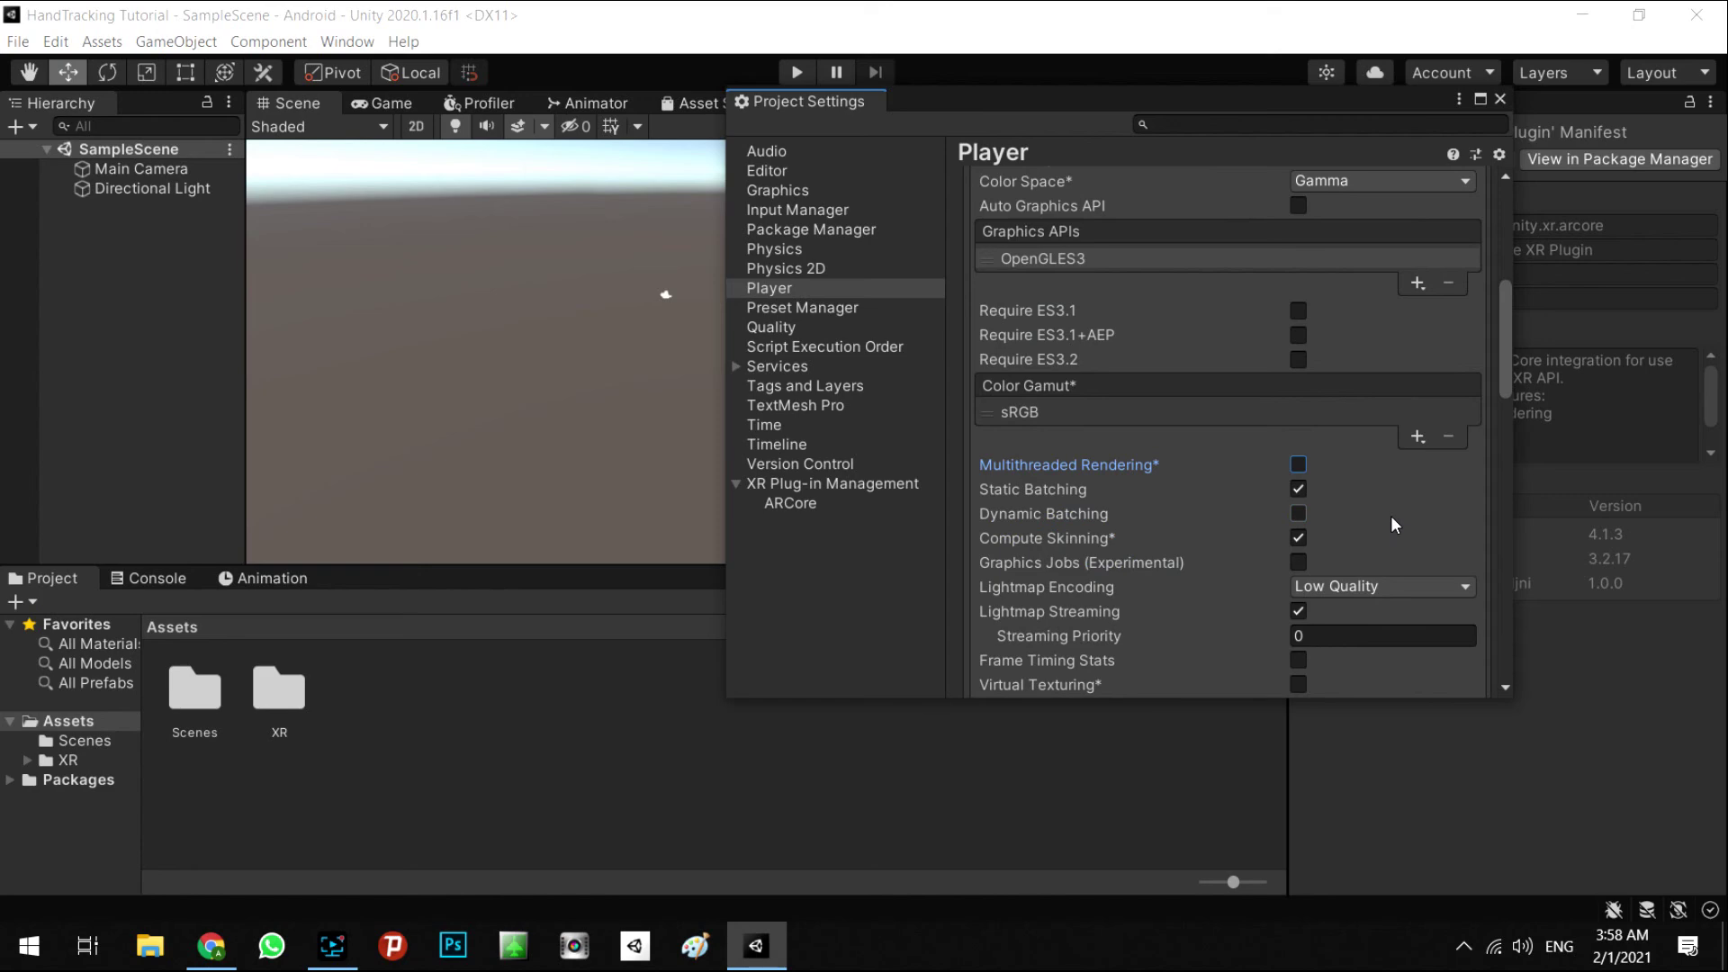
scroll(1425, 453, down, 3)
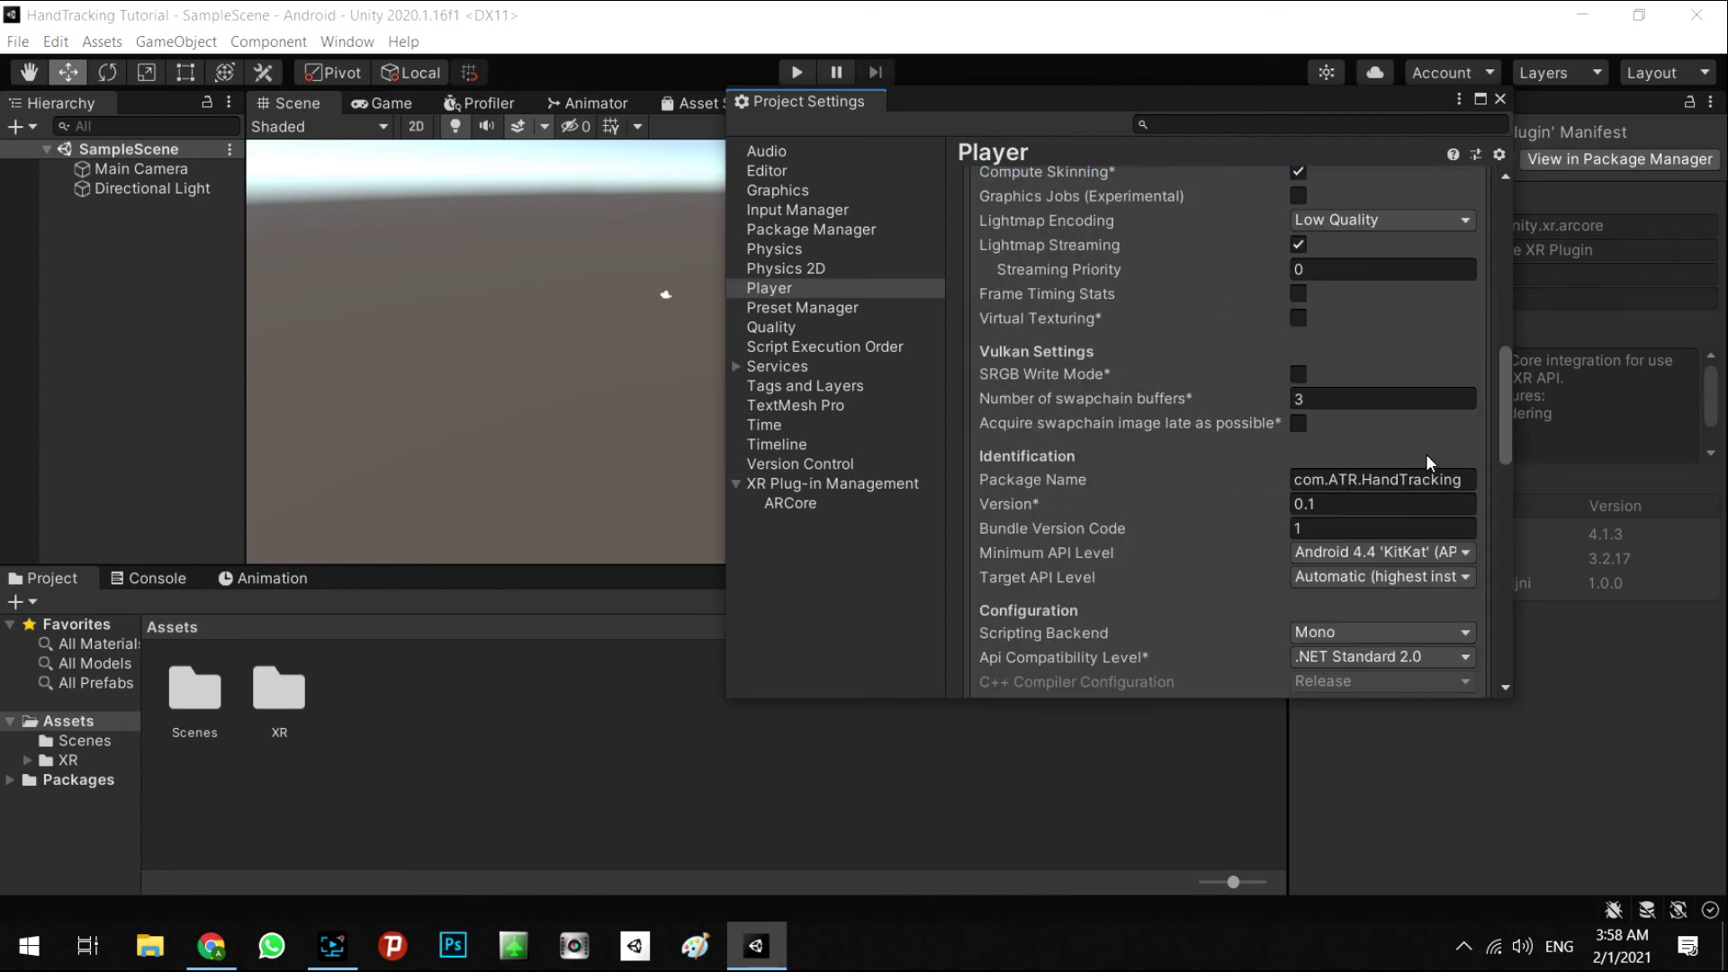
scroll(1395, 515, down, 3)
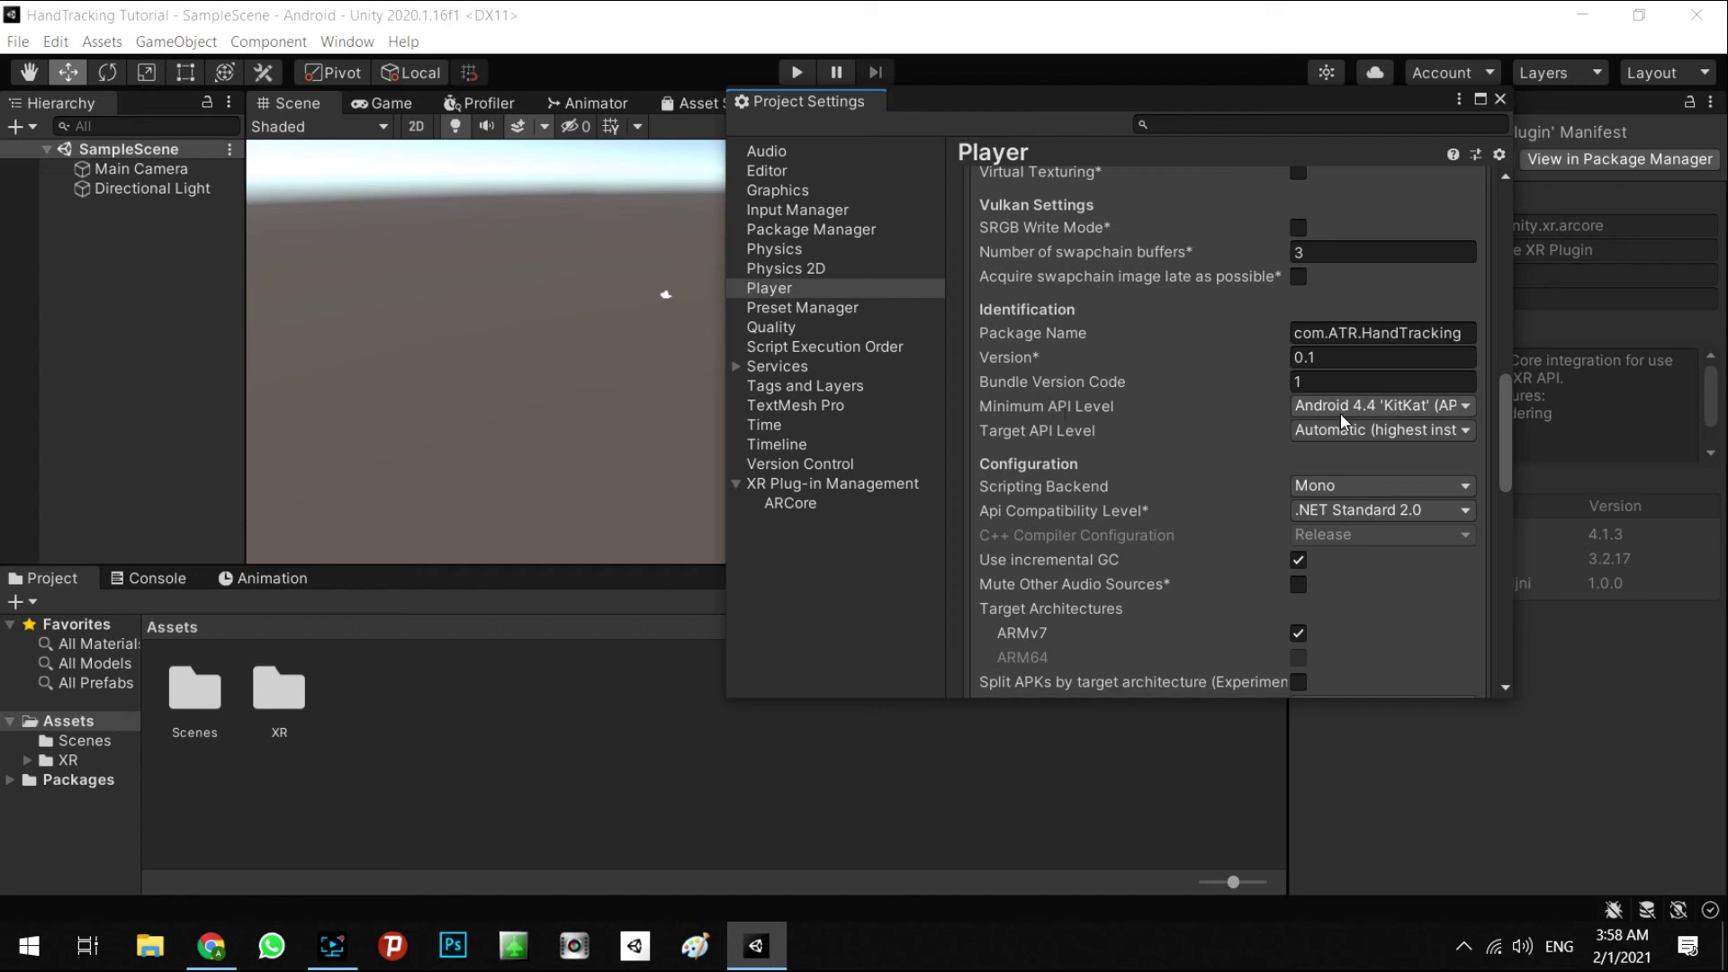
click(1392, 409)
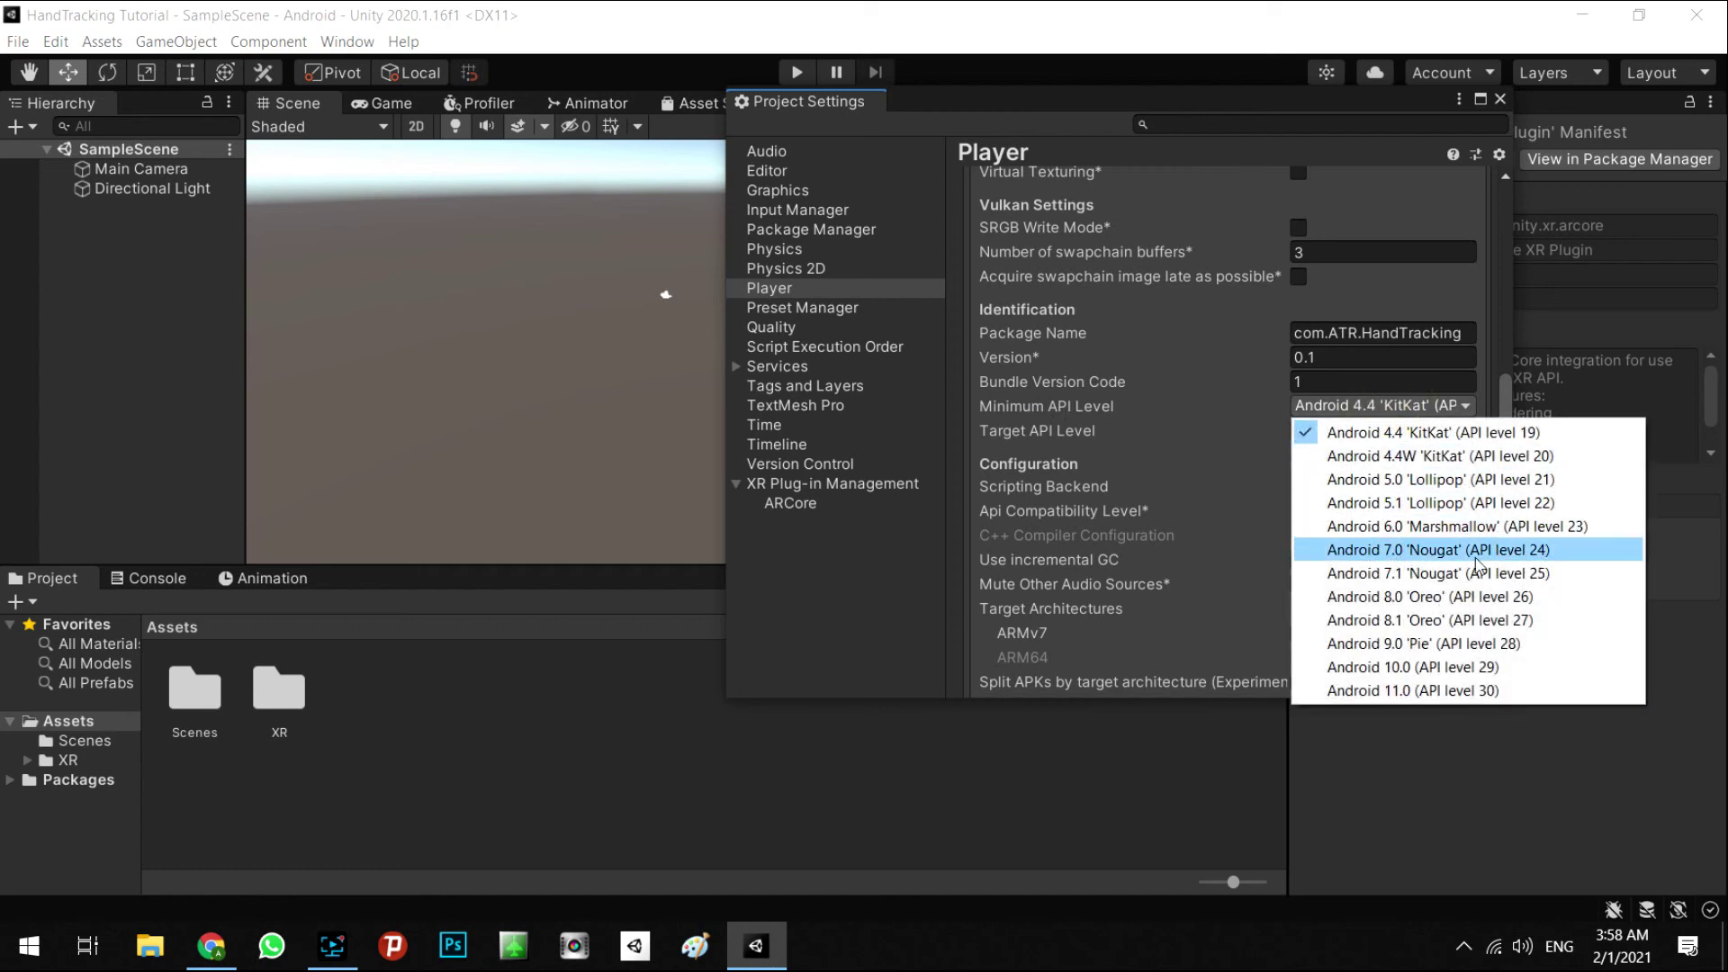
click(1419, 553)
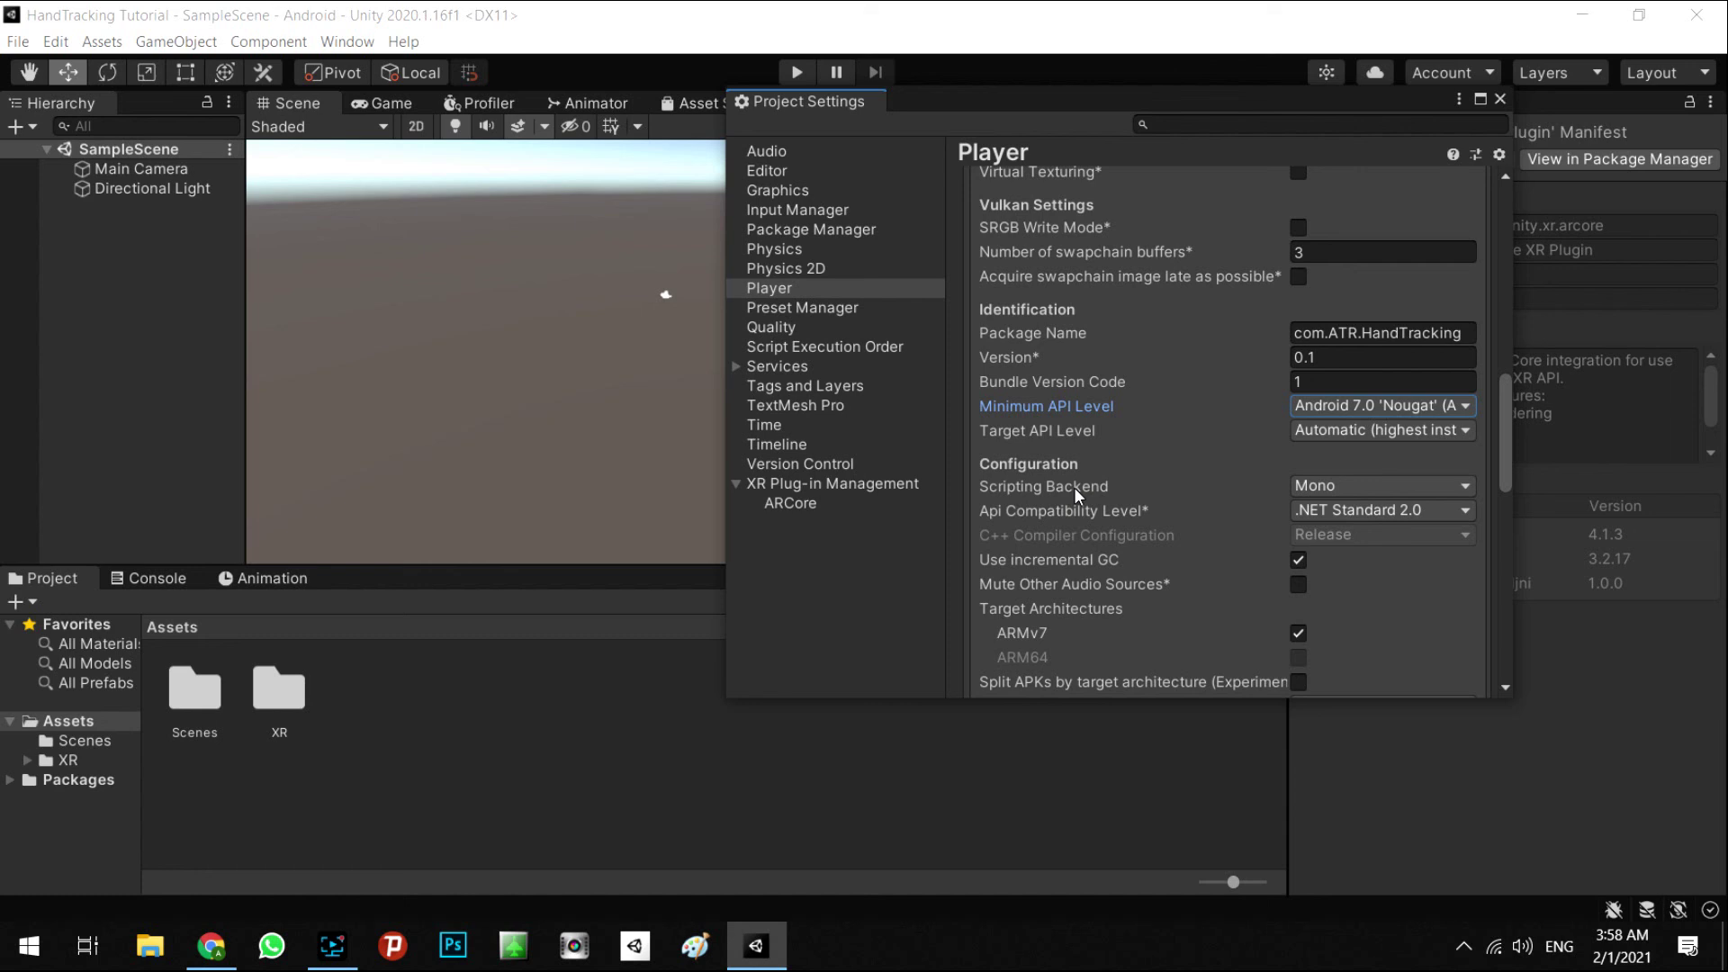
Step: Use the IL2CPP scripting backend with .NET 4.x API compatibility
click(1341, 489)
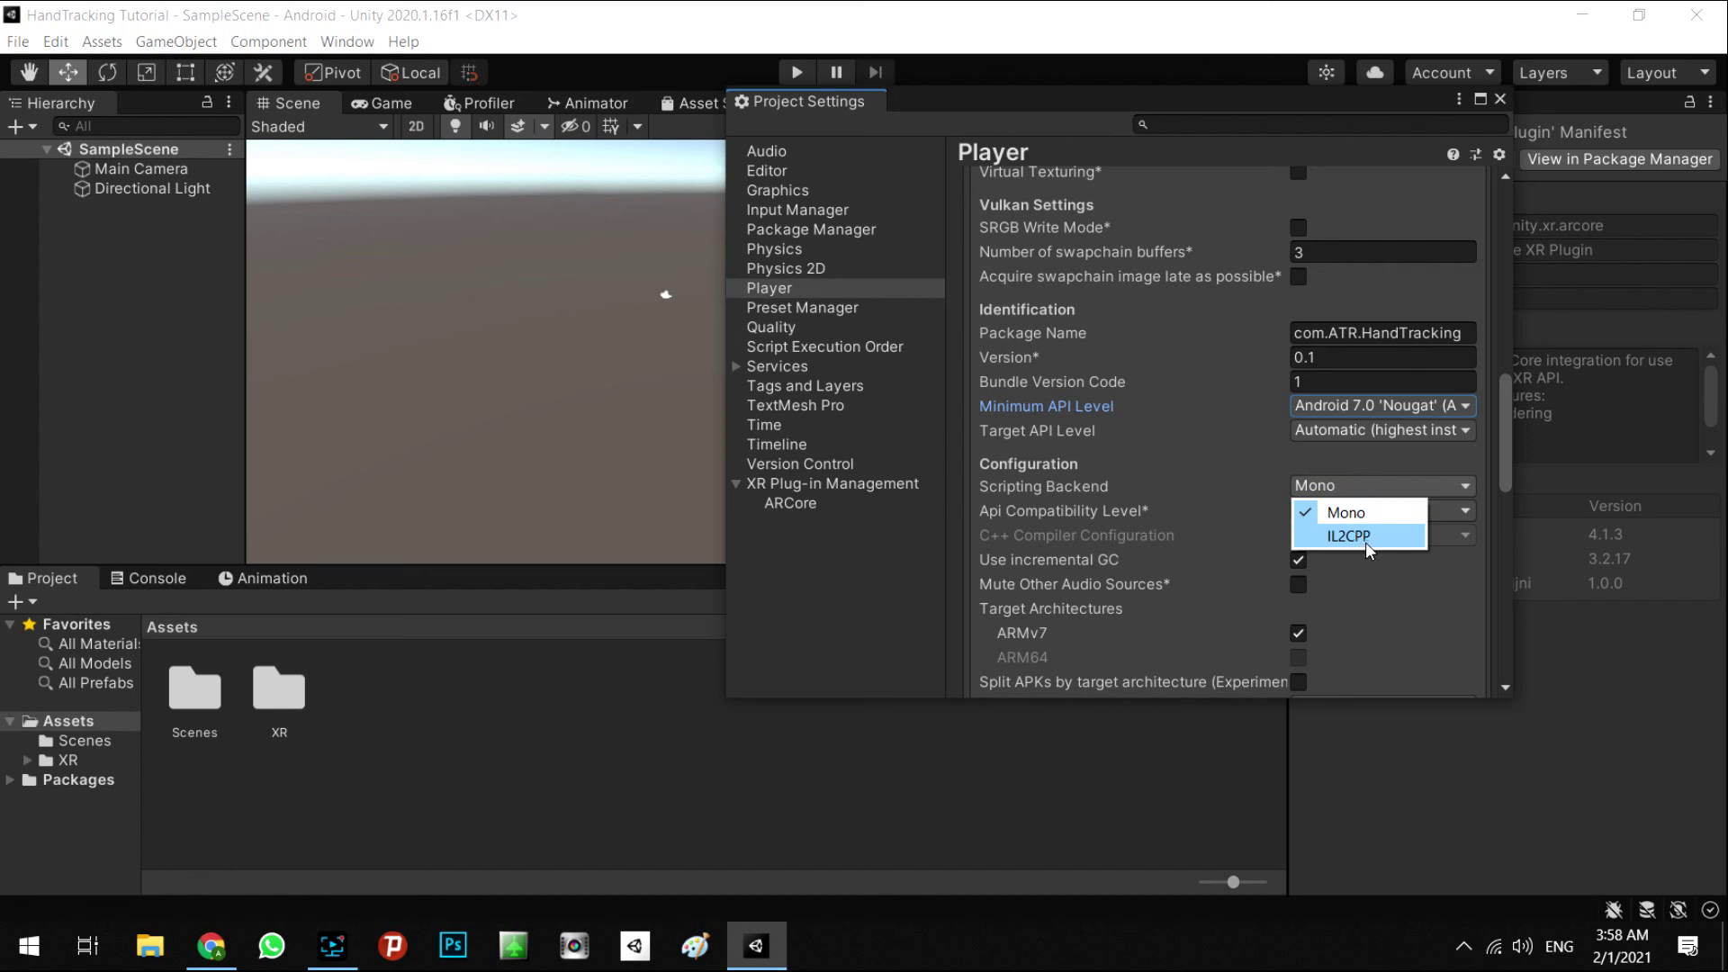
click(1358, 538)
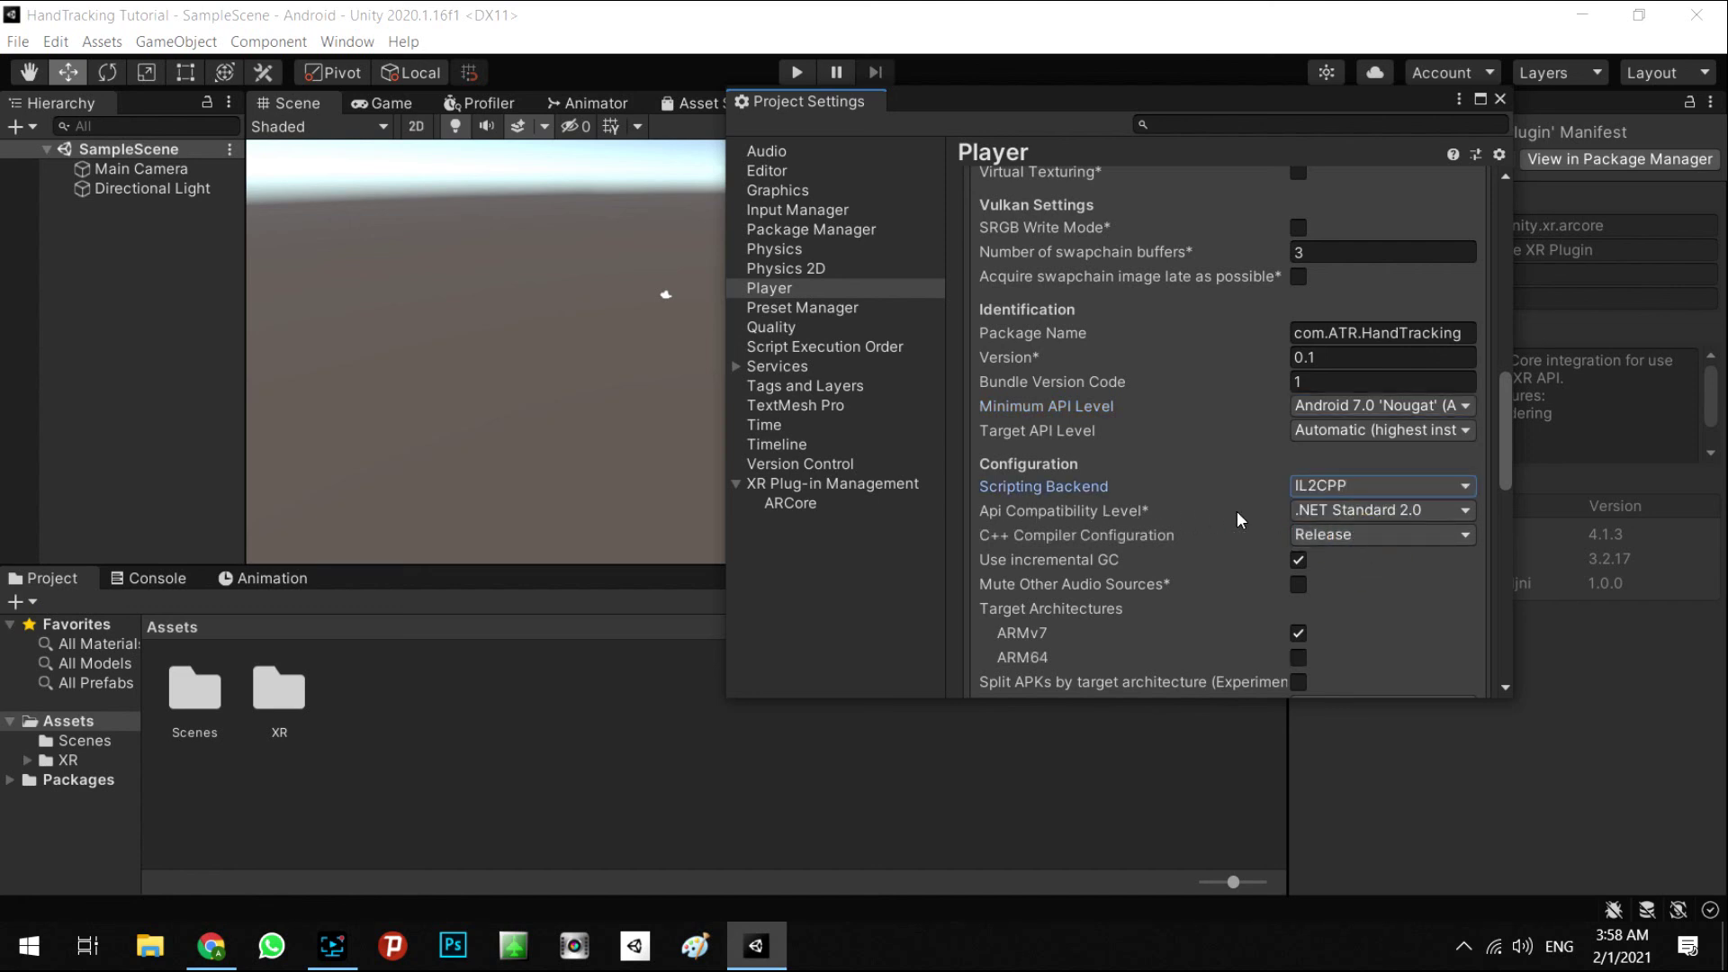
click(1381, 511)
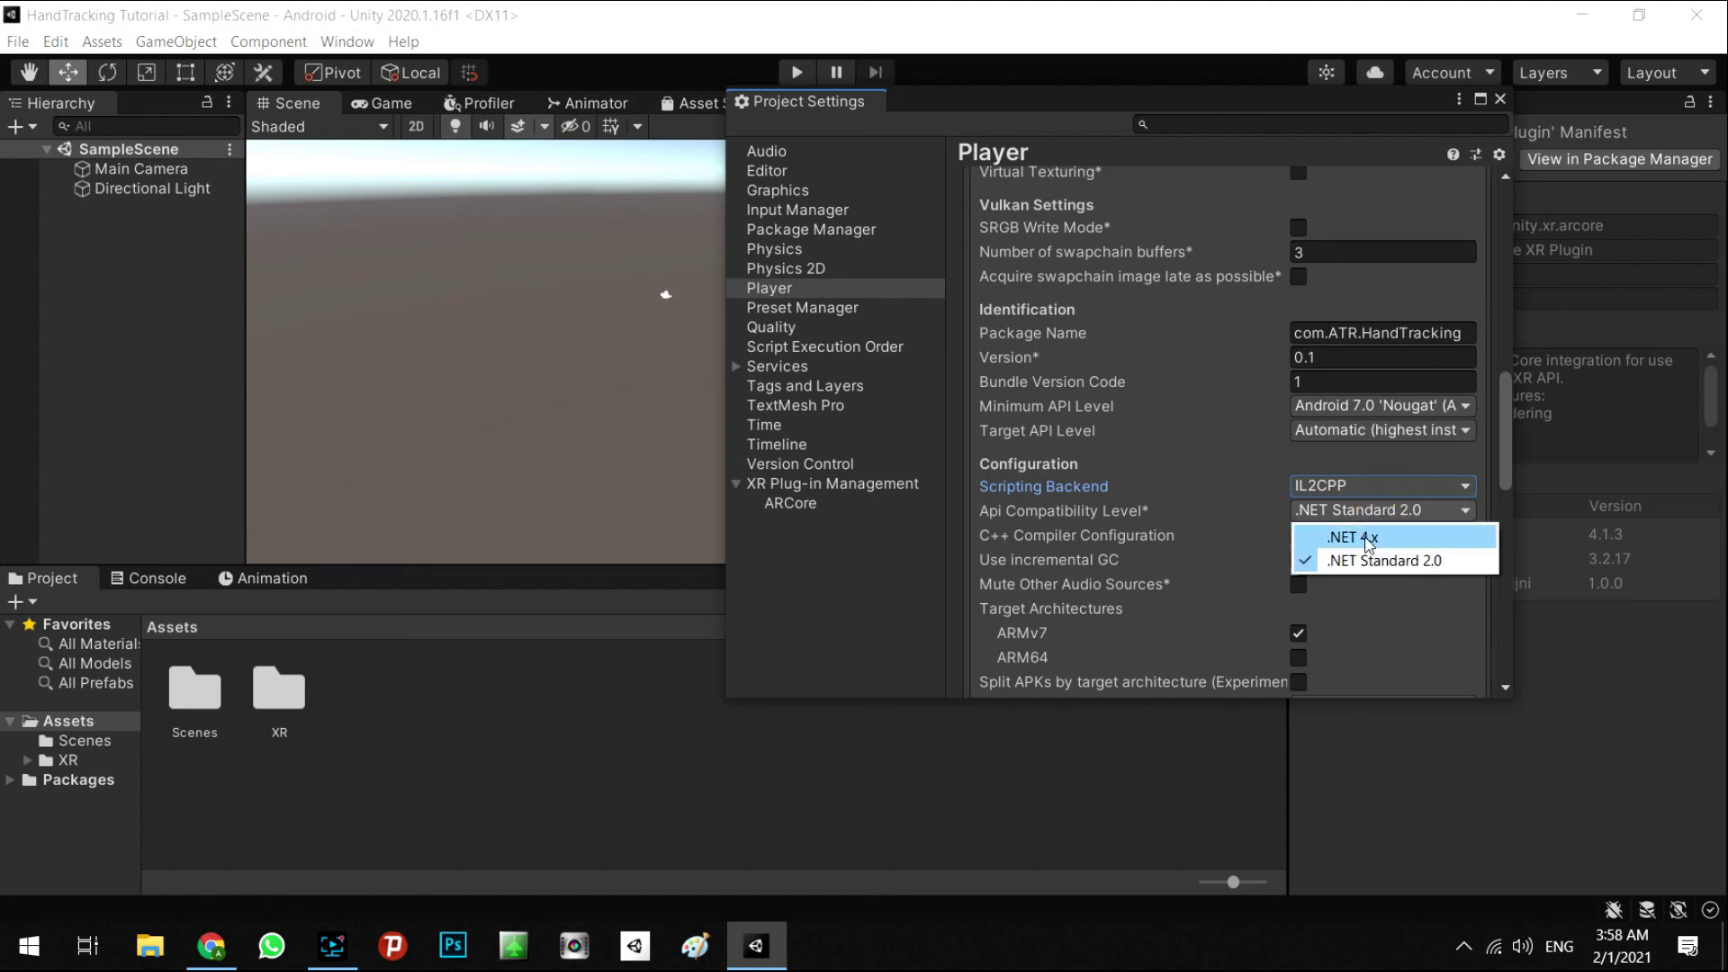
click(1355, 540)
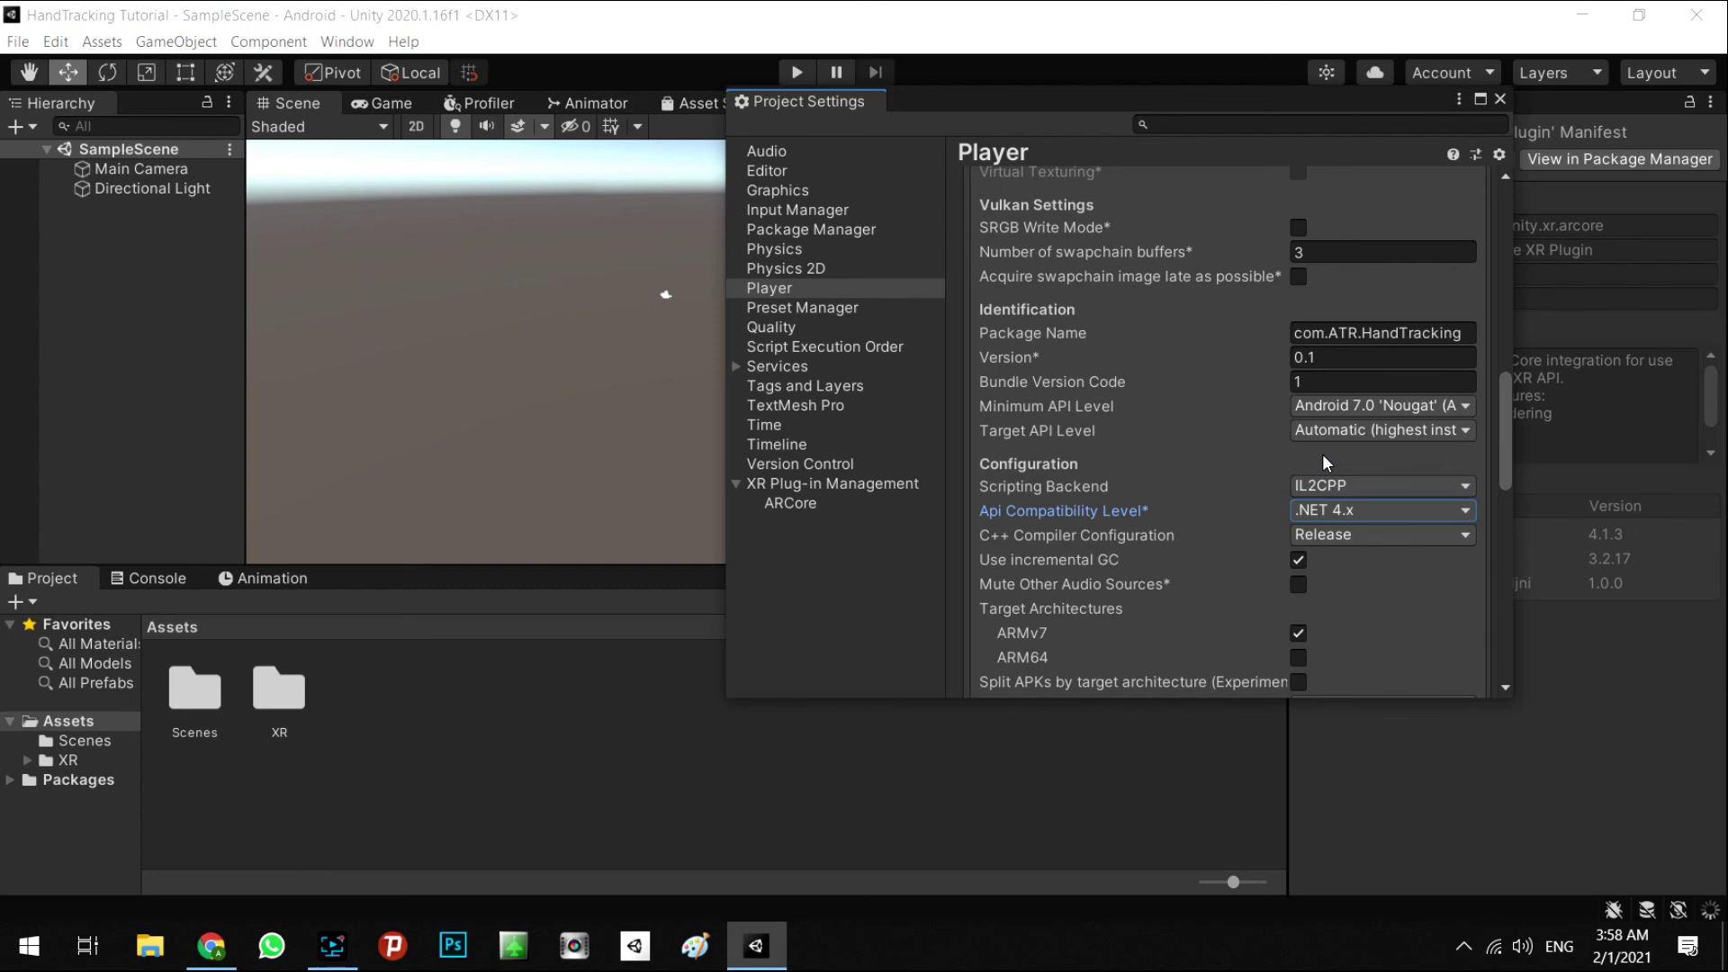
Step: Review the remaining Player settings and close Project Settings
scroll(1321, 453, down, 5)
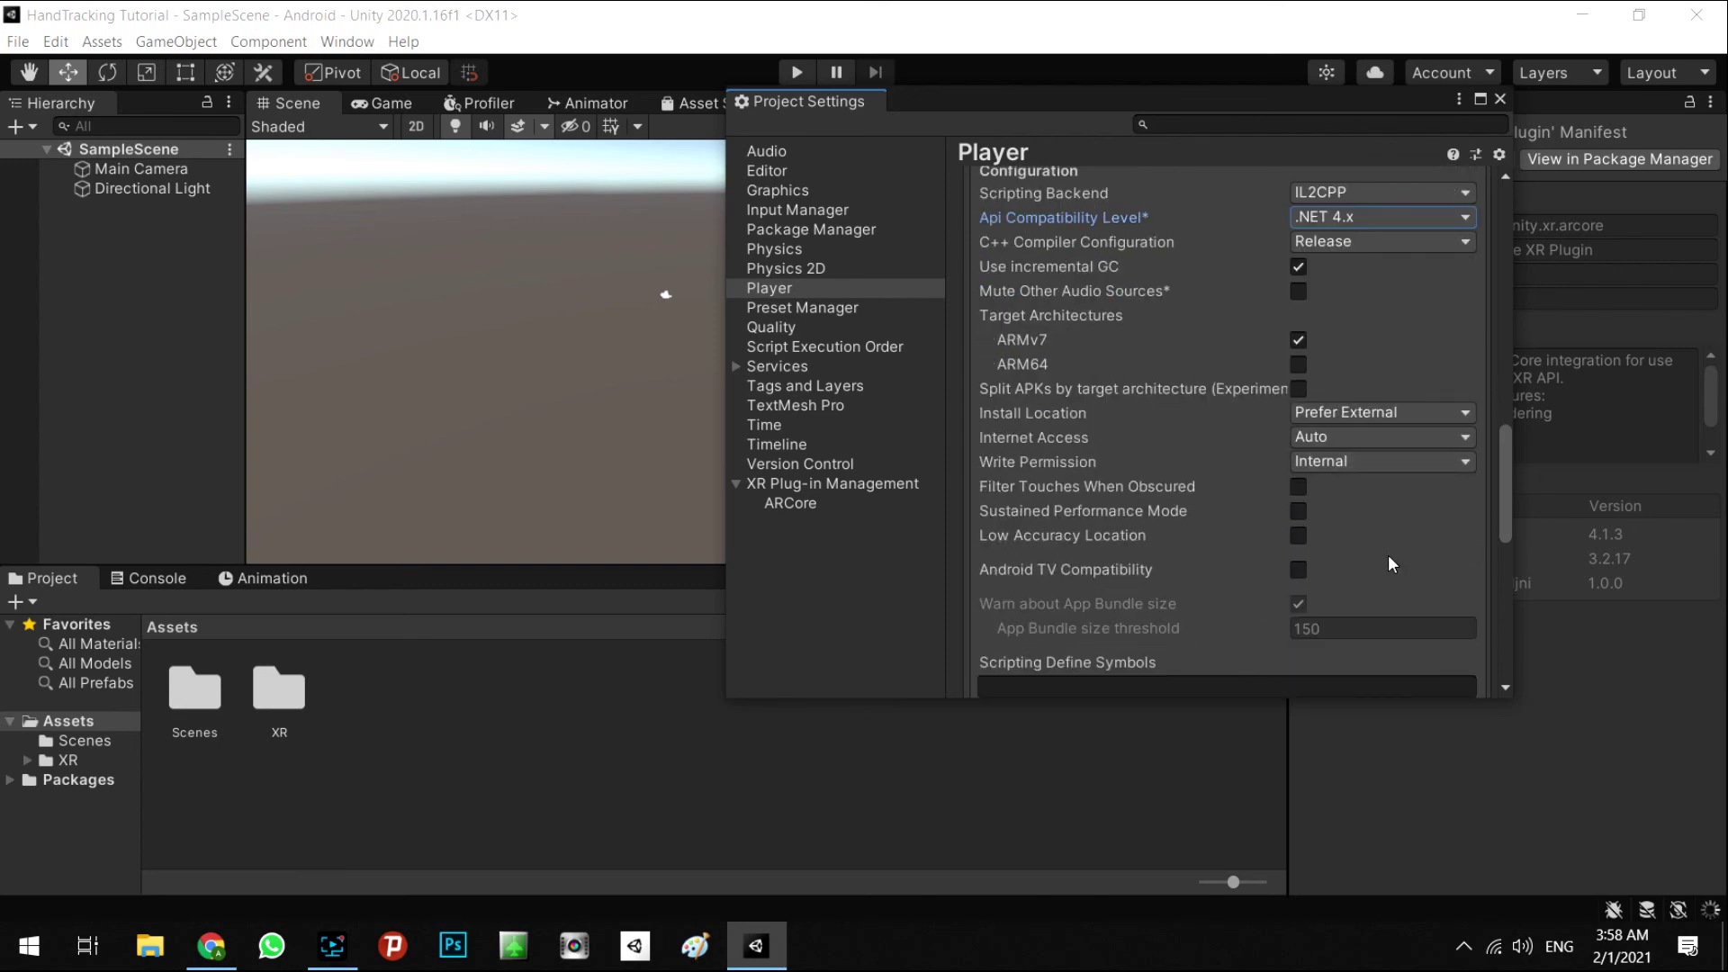
scroll(1388, 556, down, 3)
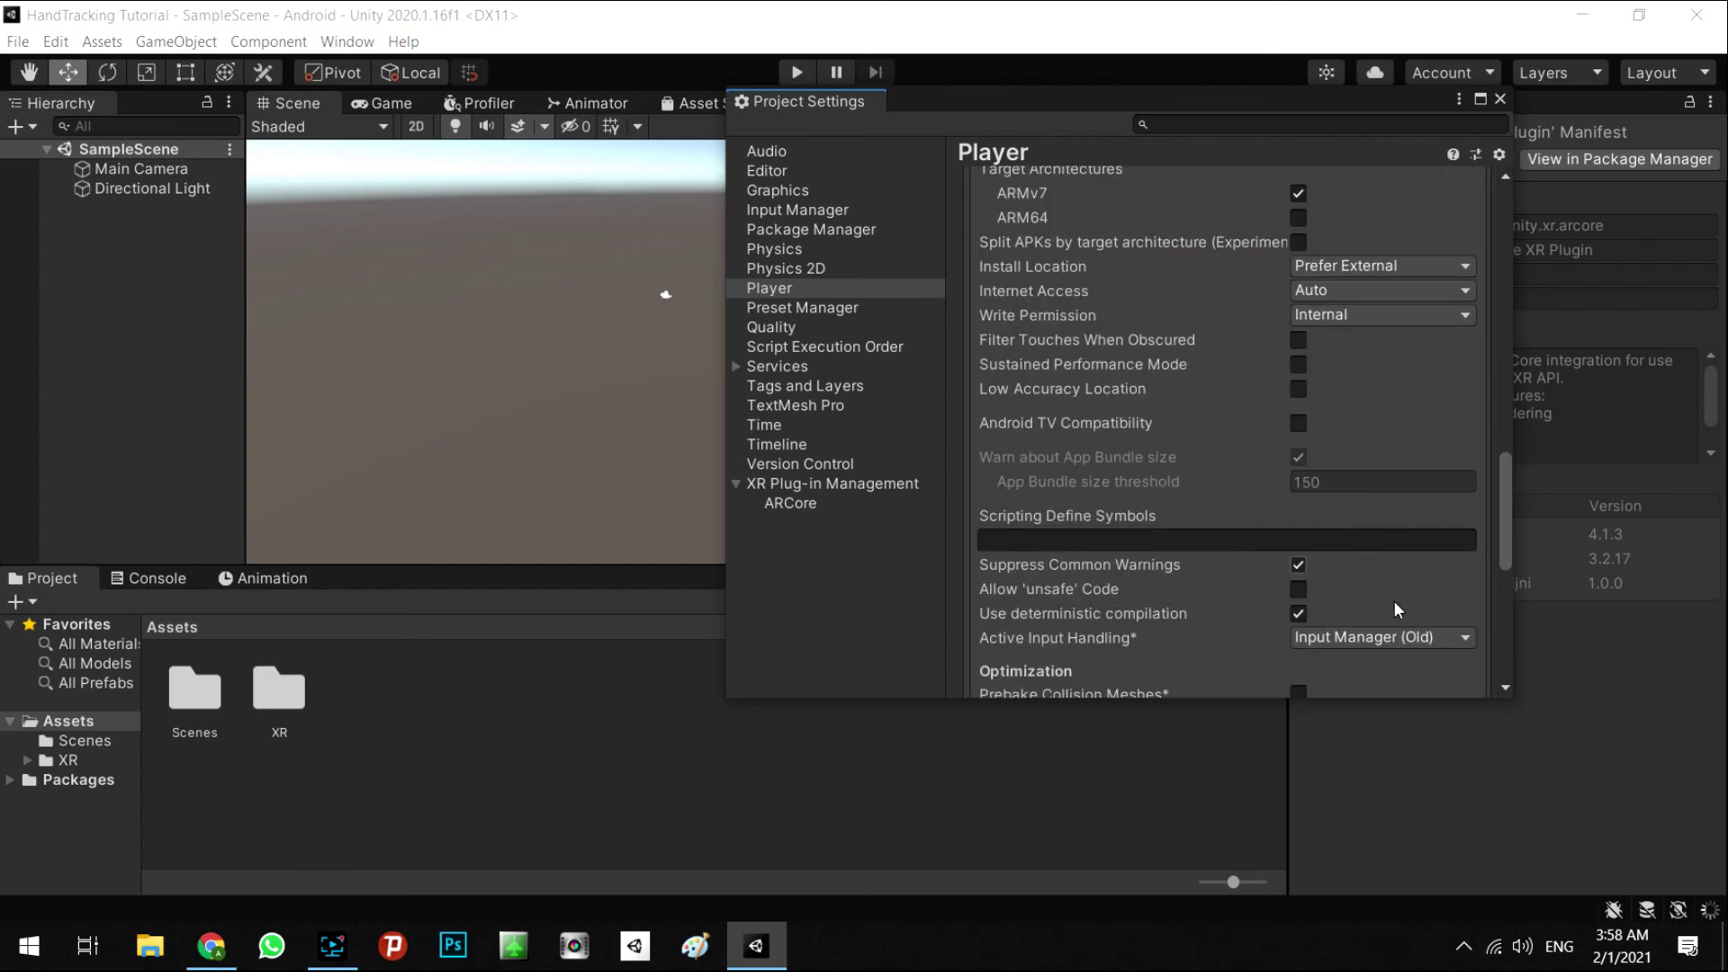
scroll(1423, 521, down, 10)
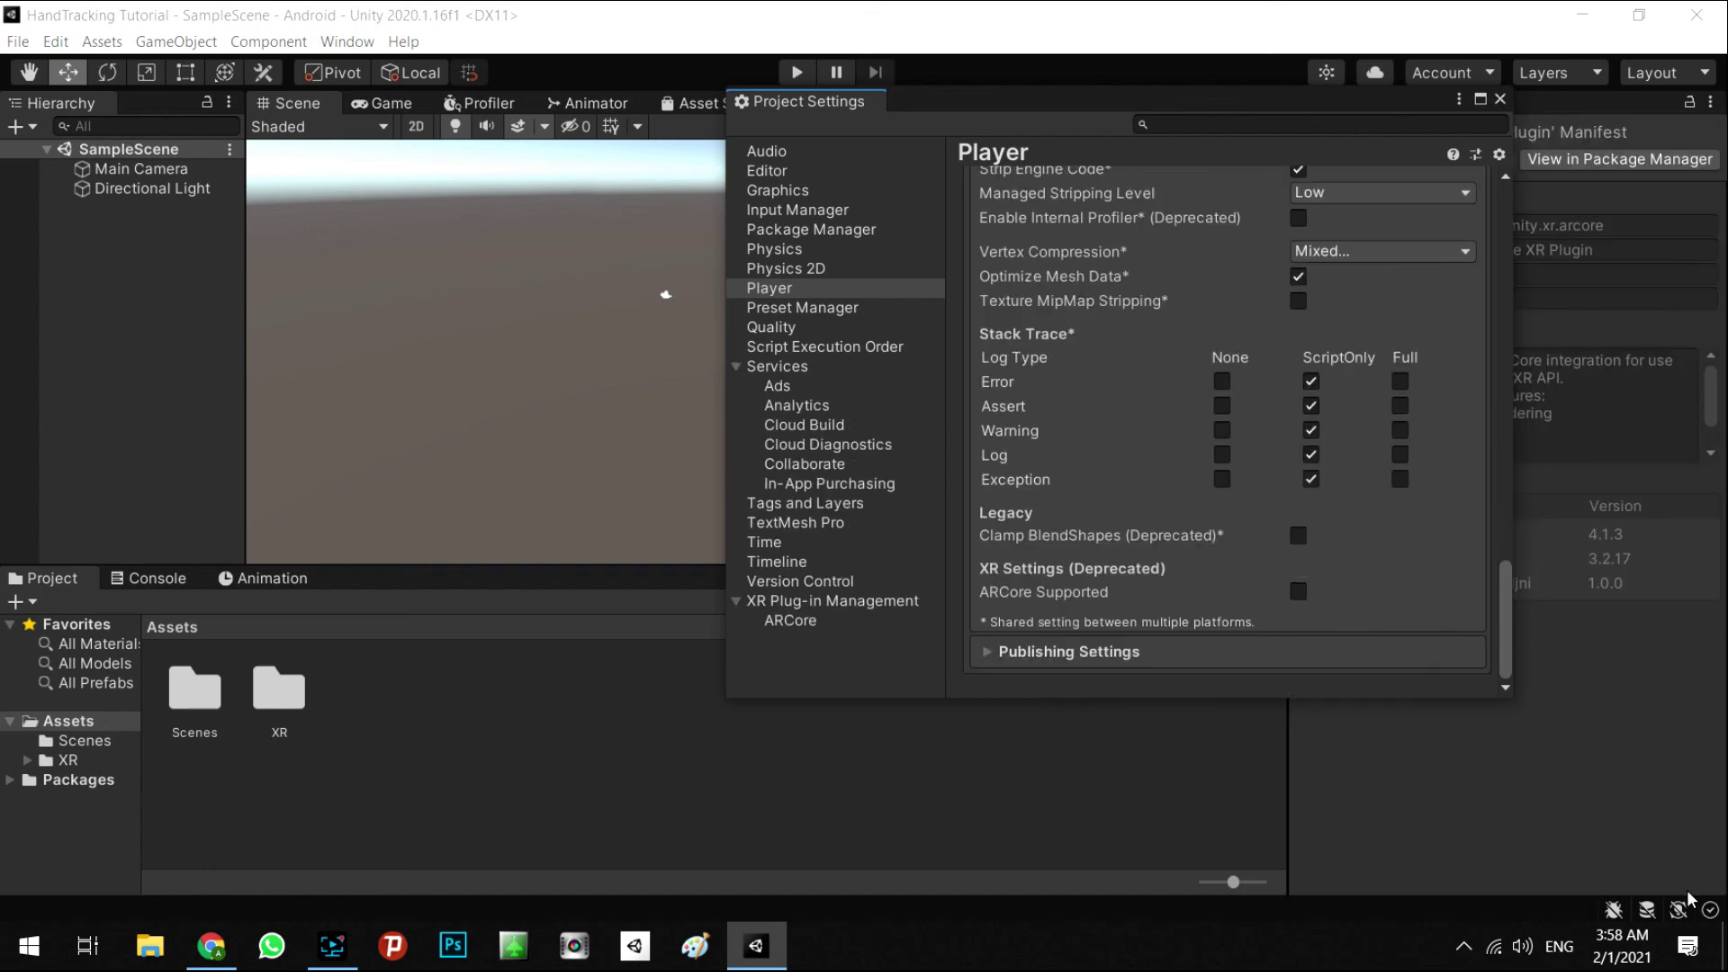
scroll(1330, 563, up, 15)
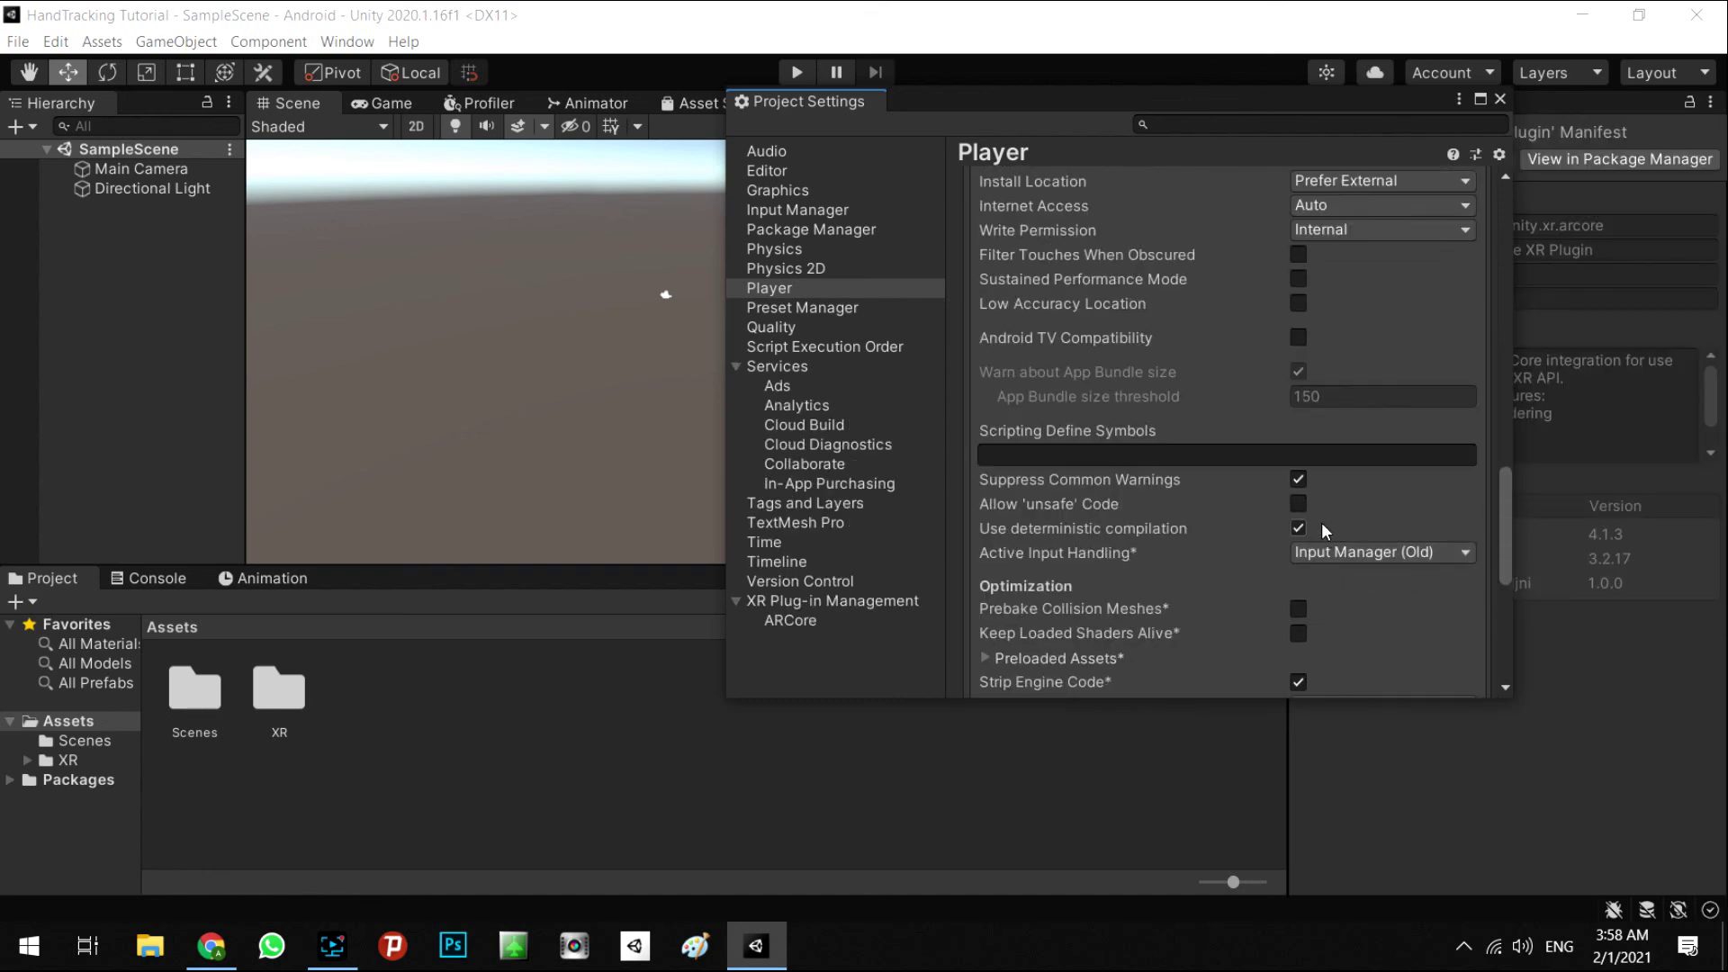
scroll(1407, 531, up, 3)
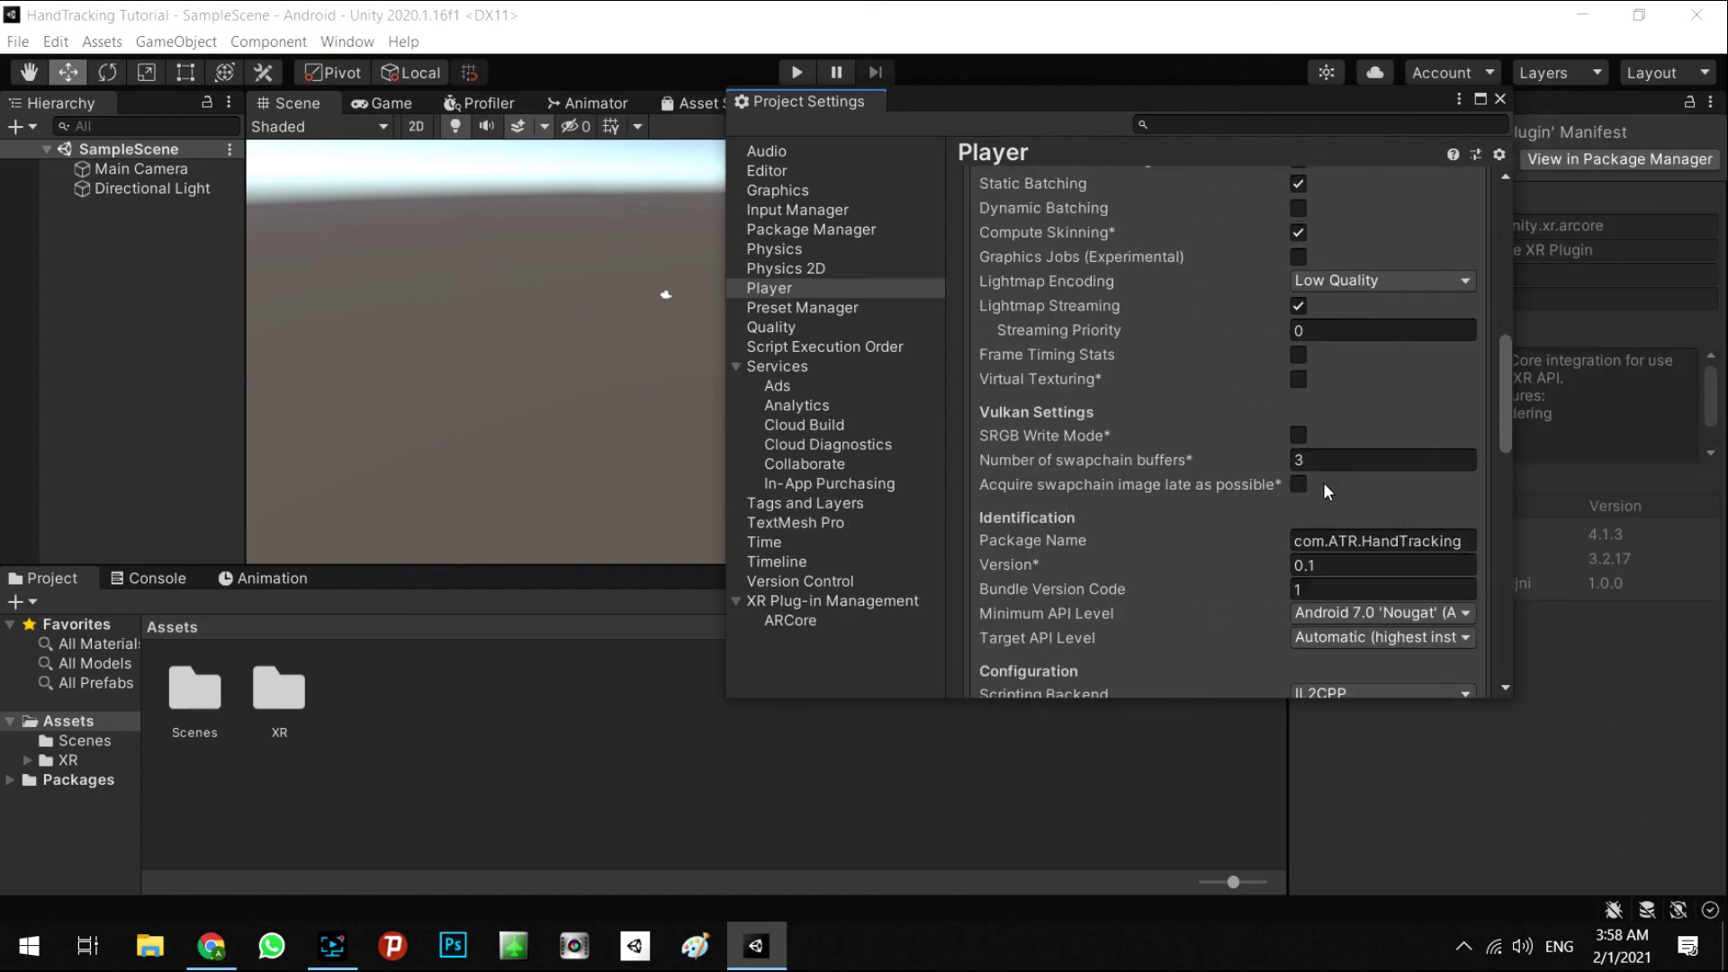
scroll(1384, 472, up, 10)
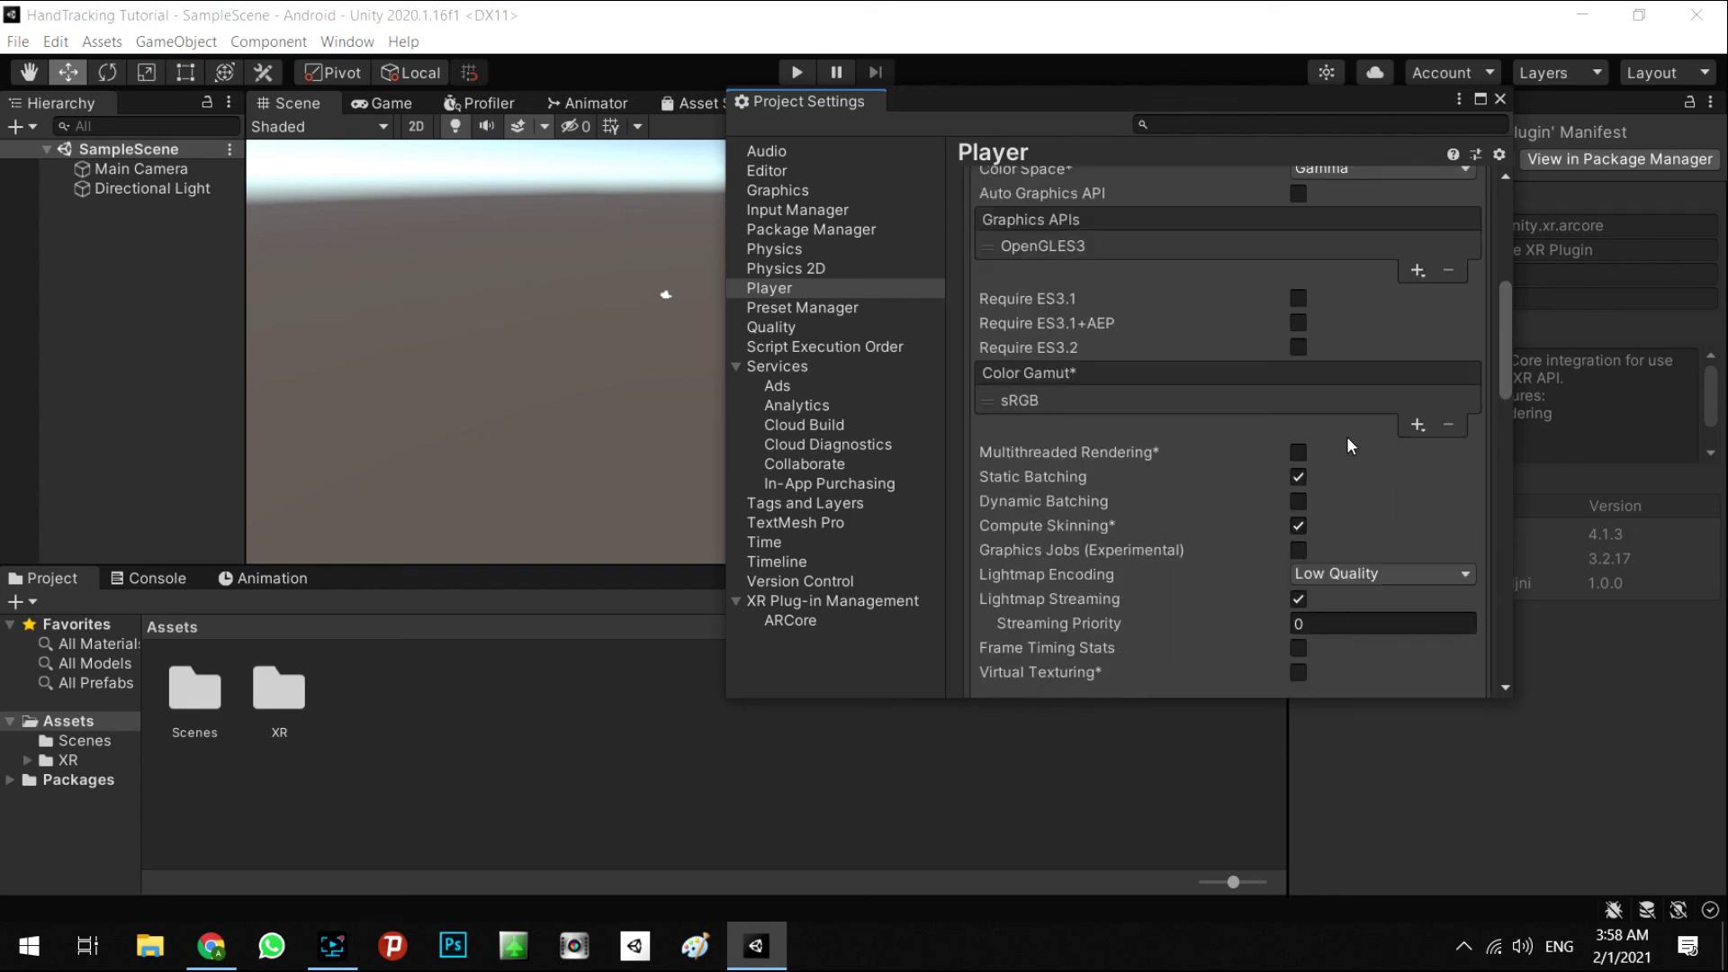
scroll(1386, 432, up, 2)
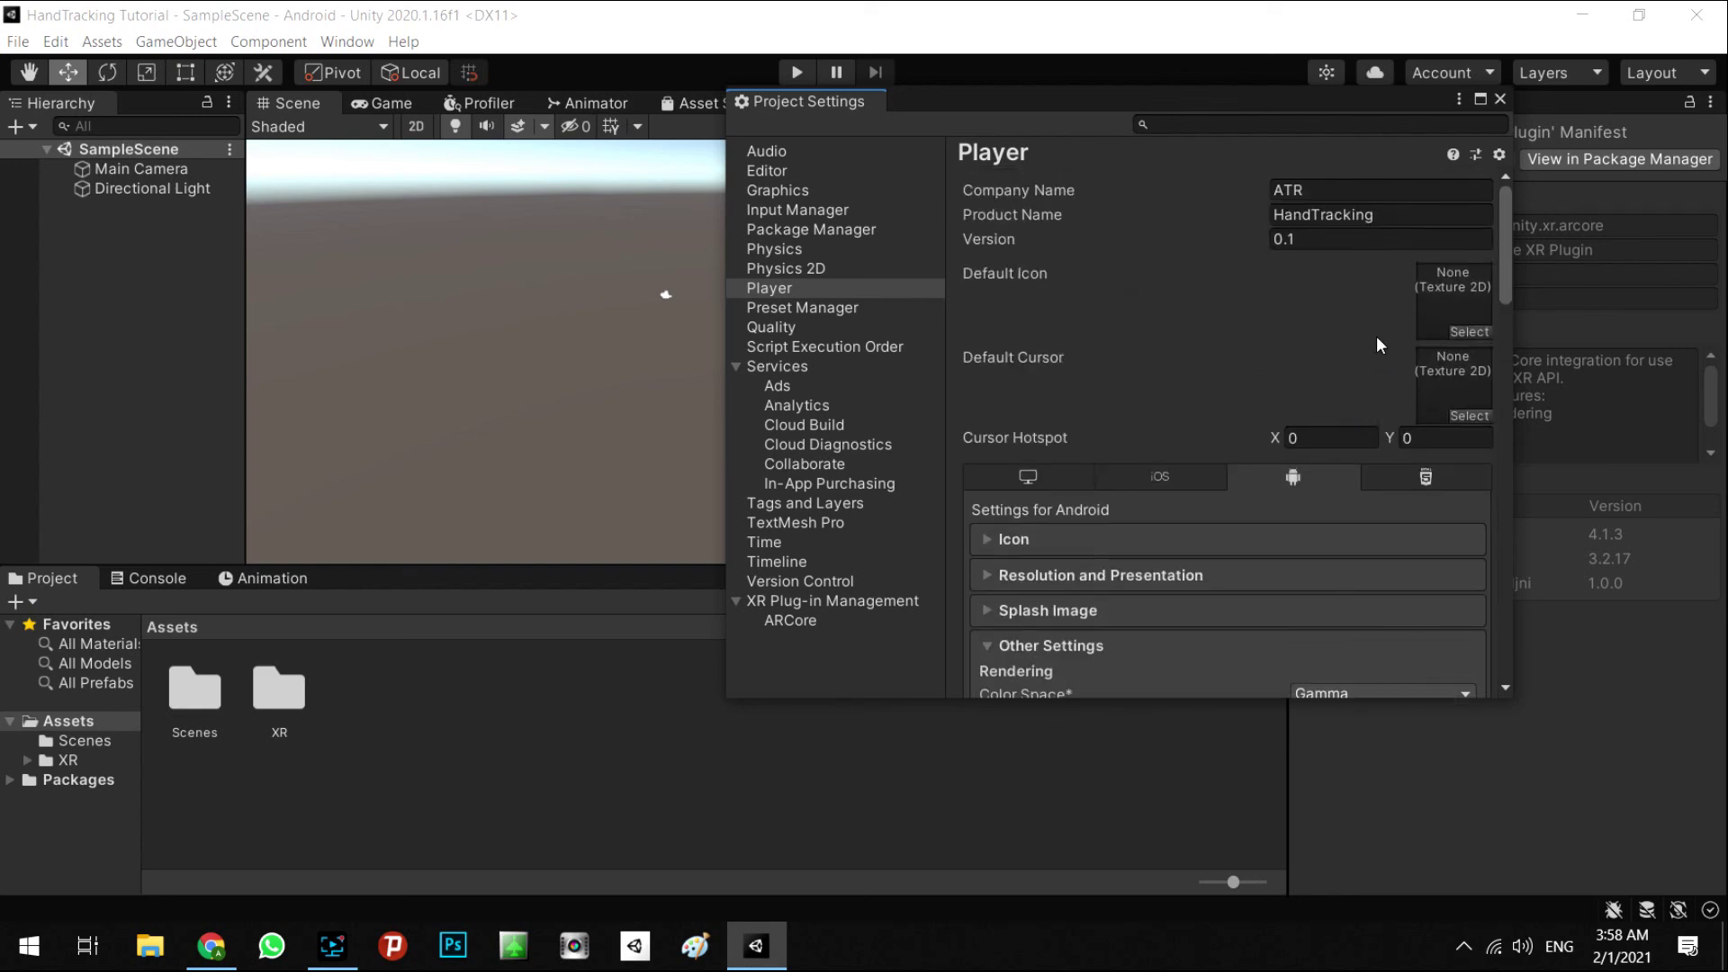
click(1499, 100)
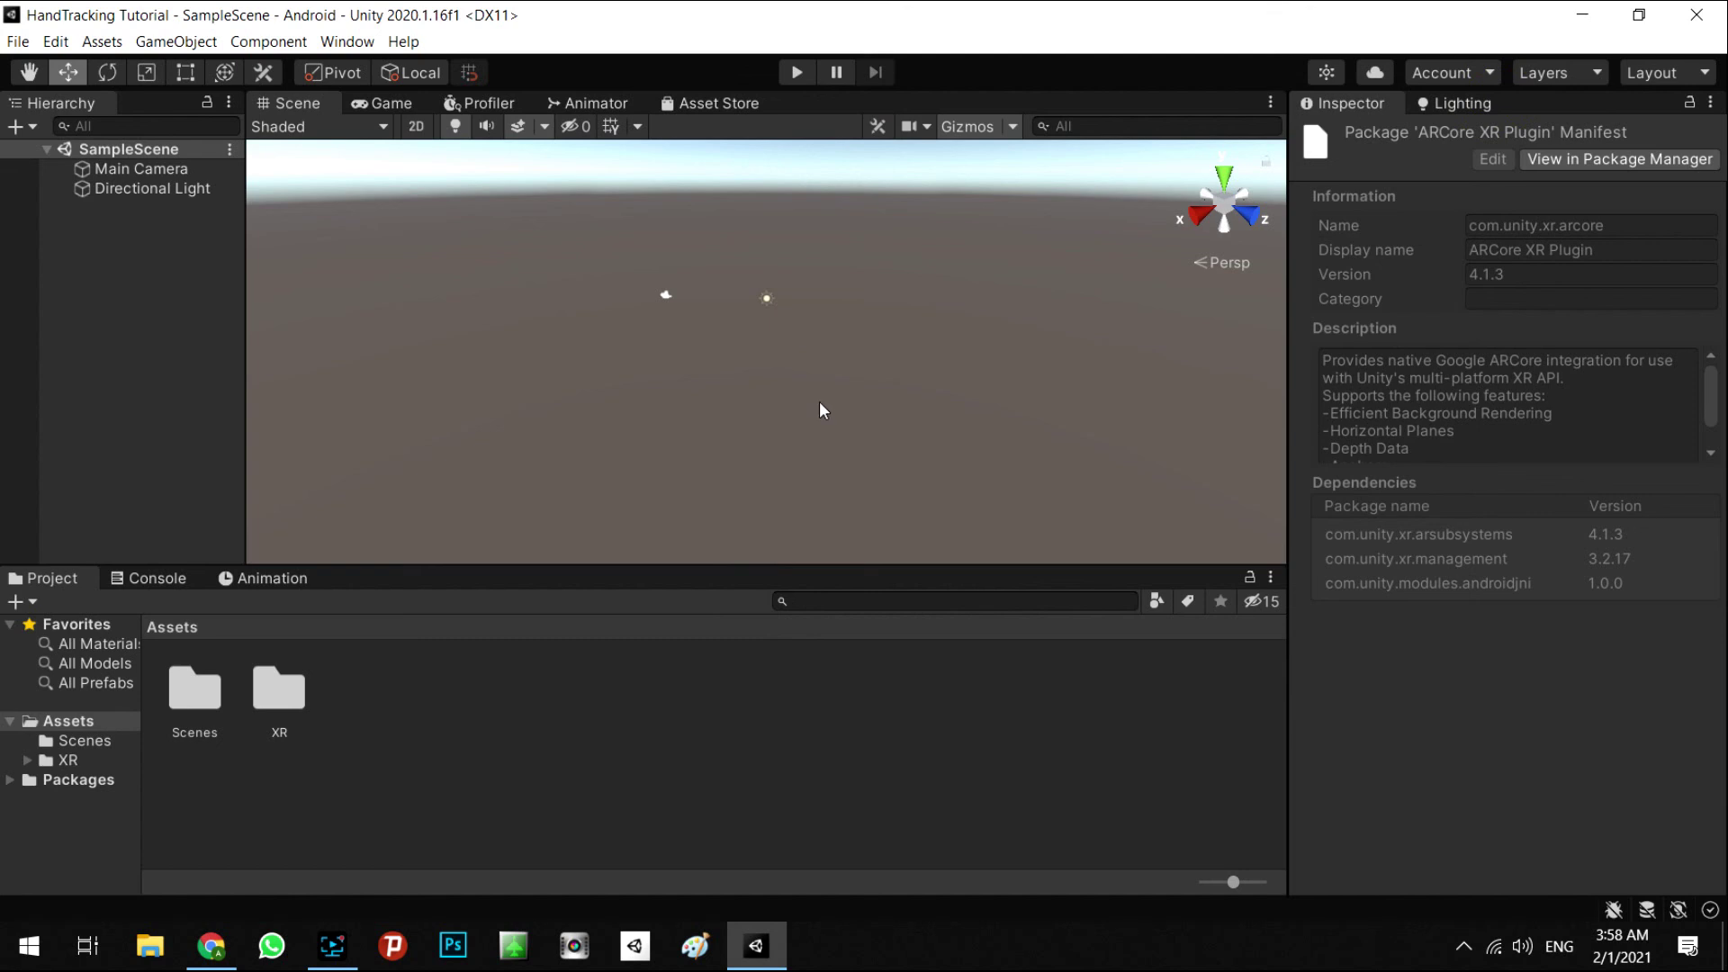